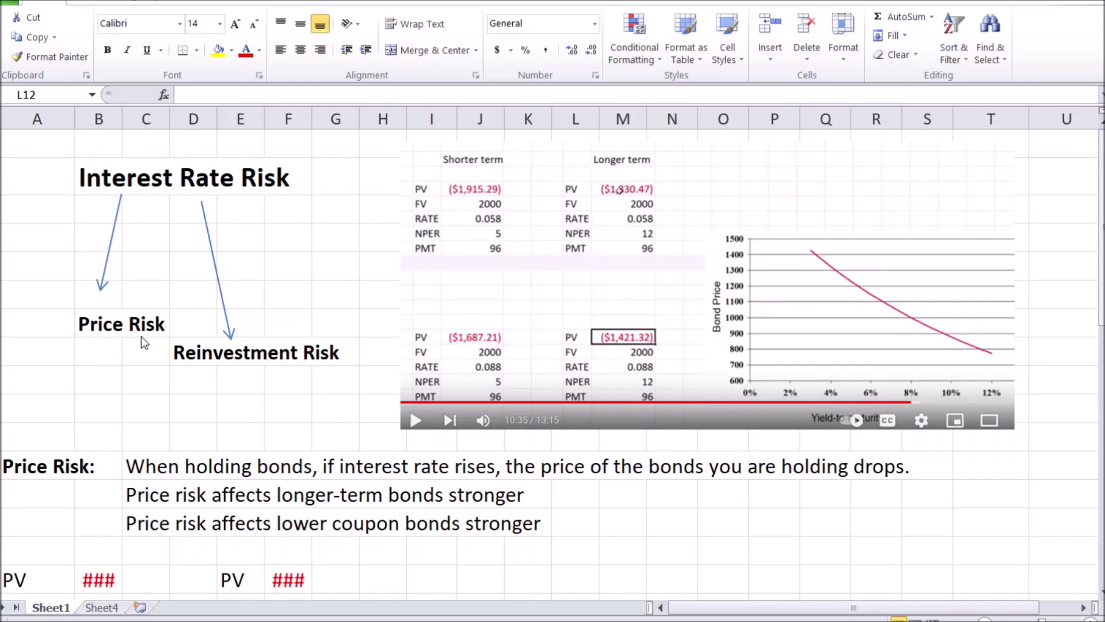
# - Switch to Sheet4, which holds the Bond price notes on clean and dirty prices
pyautogui.click(103, 608)
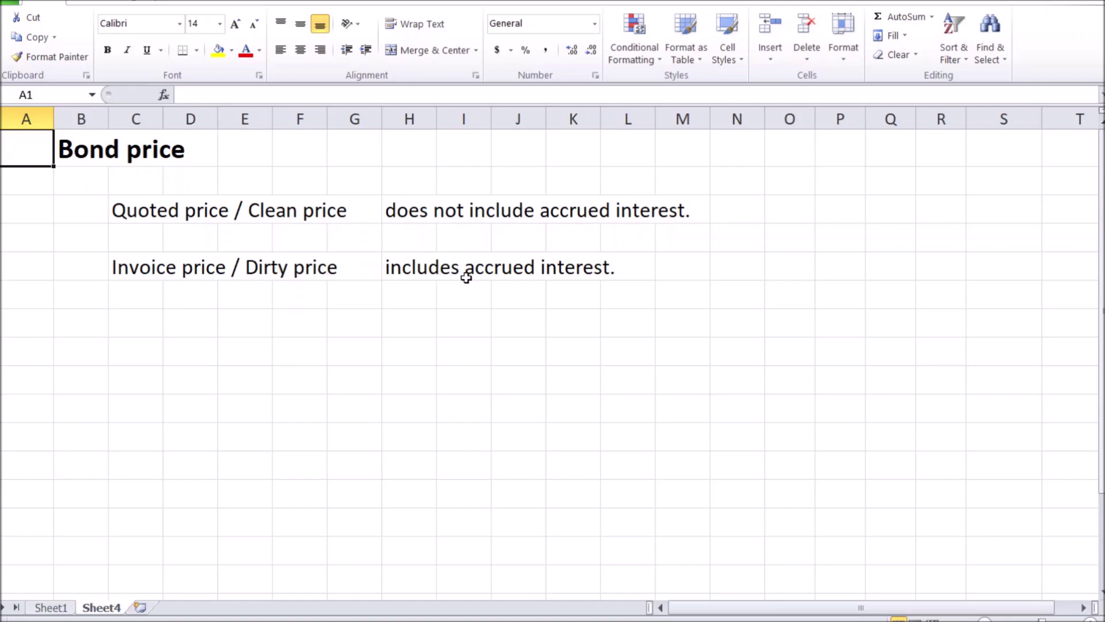
pyautogui.moveTo(142, 212); pyautogui.dragTo(711, 269)
pyautogui.click(652, 349)
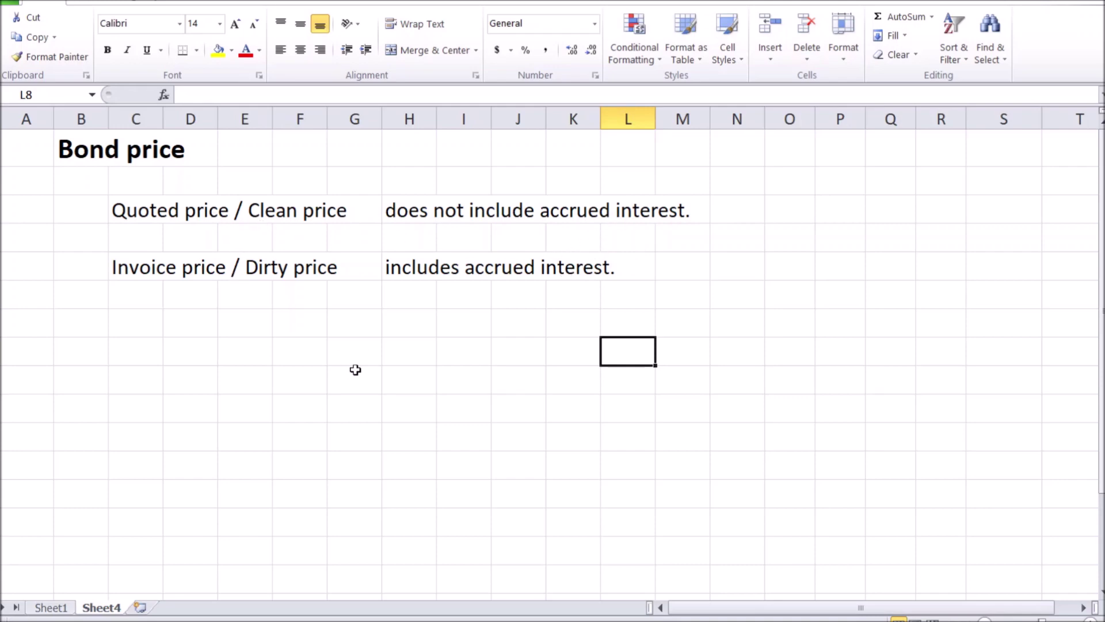
pyautogui.click(128, 353)
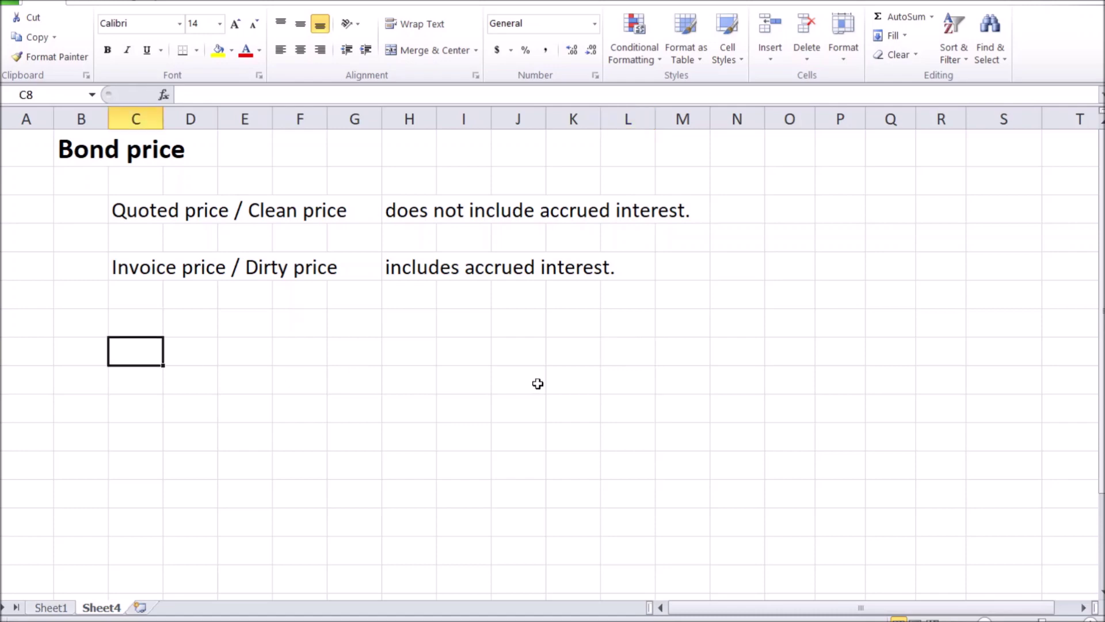
# - Start typing a =RATE( formula in cell C8
pyautogui.write('=')
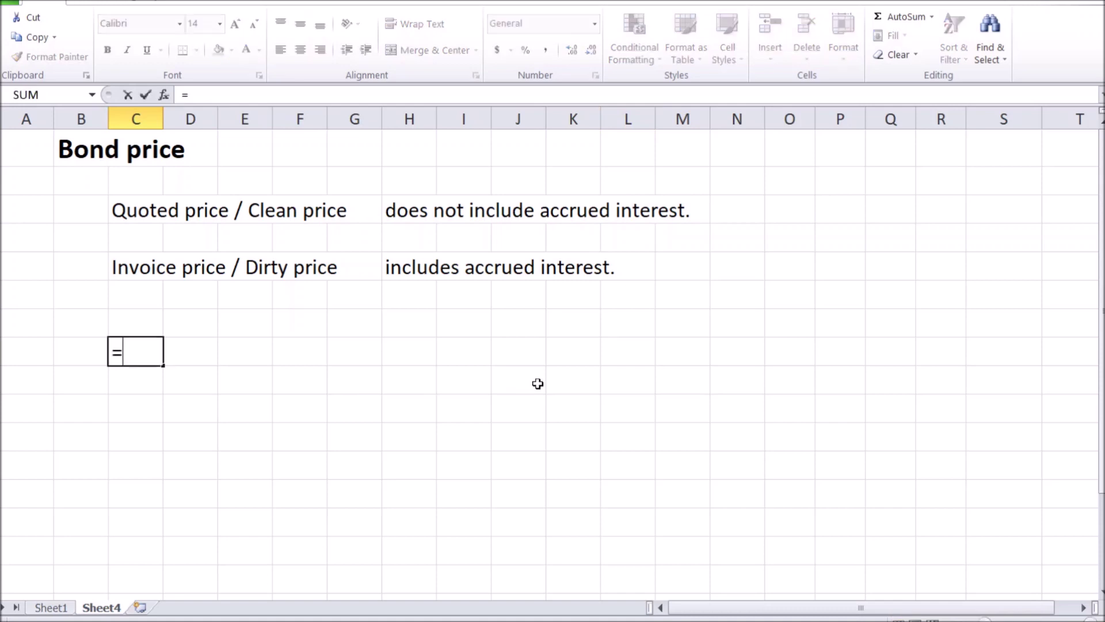
pyautogui.write('rate')
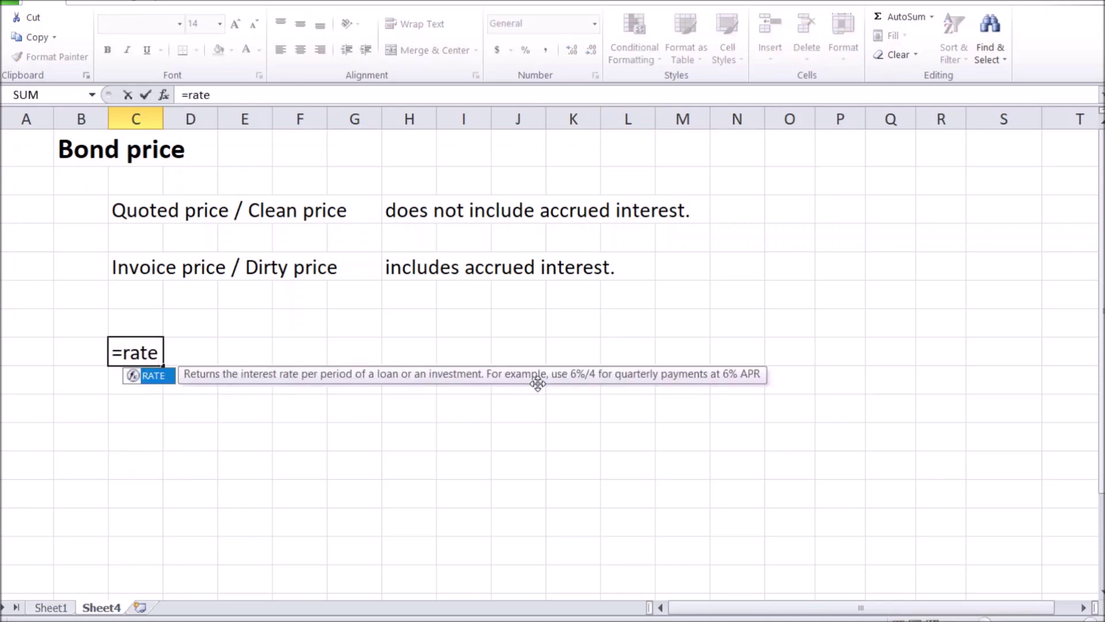
pyautogui.write('(')
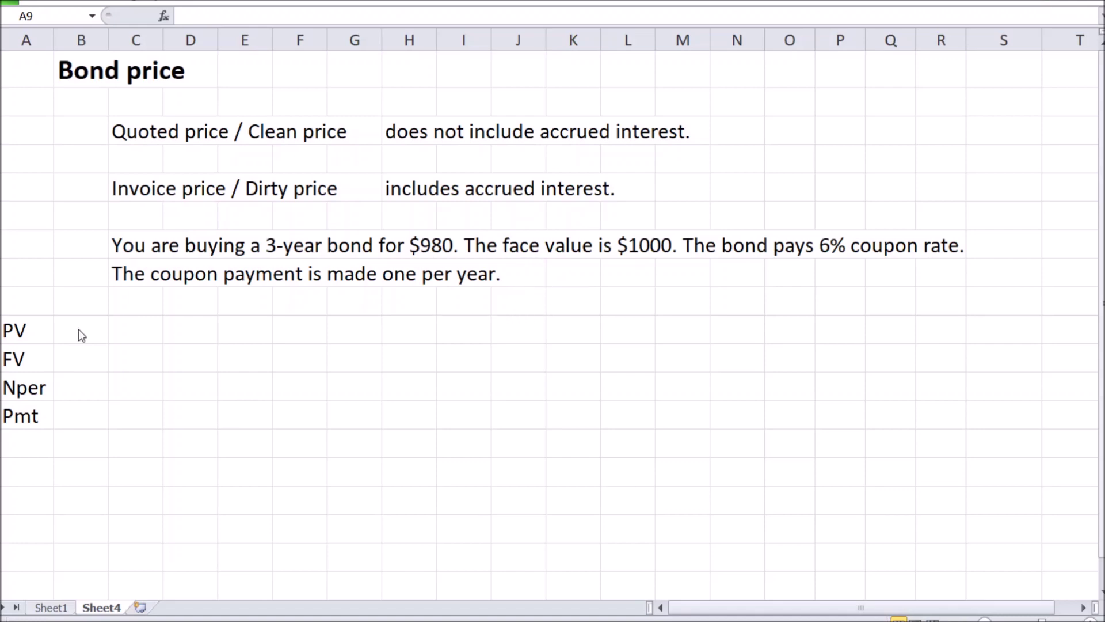
# - Highlight the PV, FV, Nper and Pmt labels in column A, then select B10
pyautogui.moveTo(37, 302); pyautogui.dragTo(34, 412)
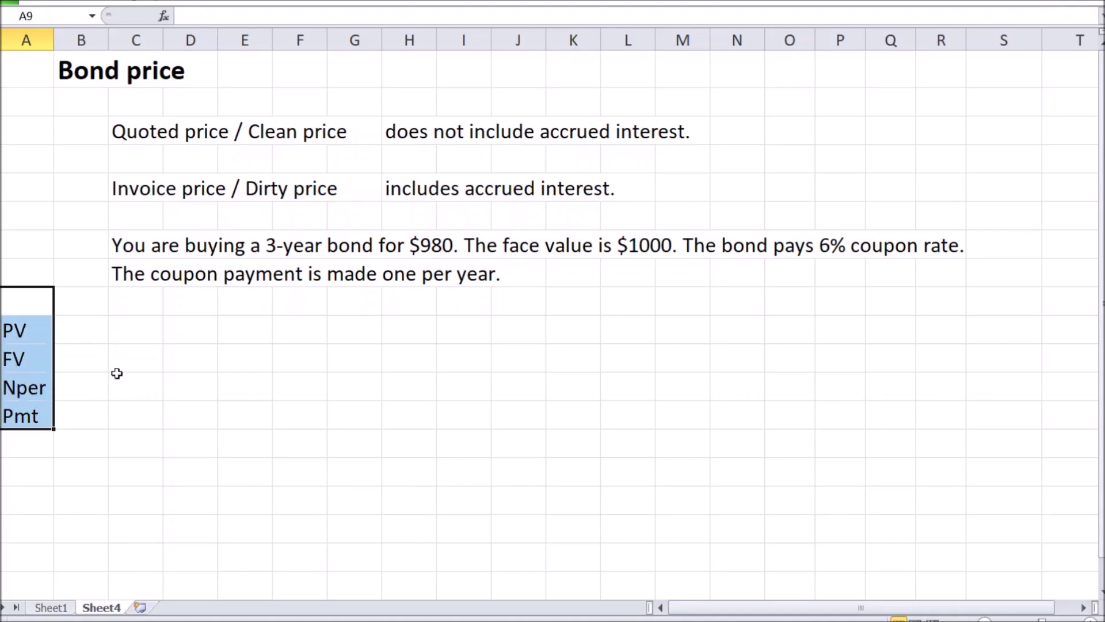
pyautogui.click(114, 381)
pyautogui.click(36, 301)
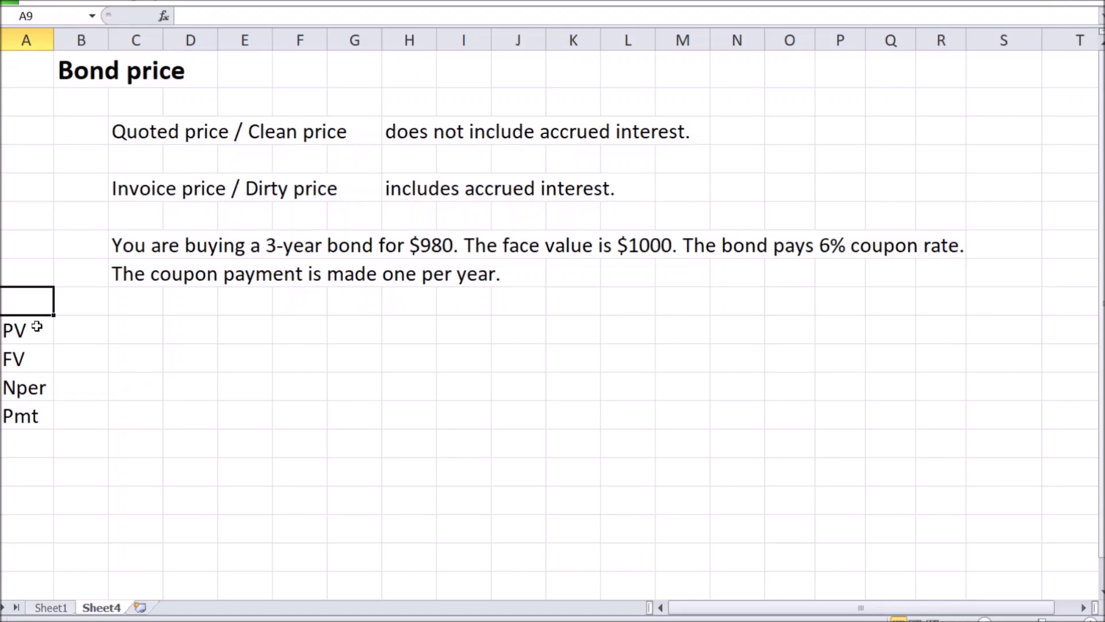
pyautogui.click(35, 330)
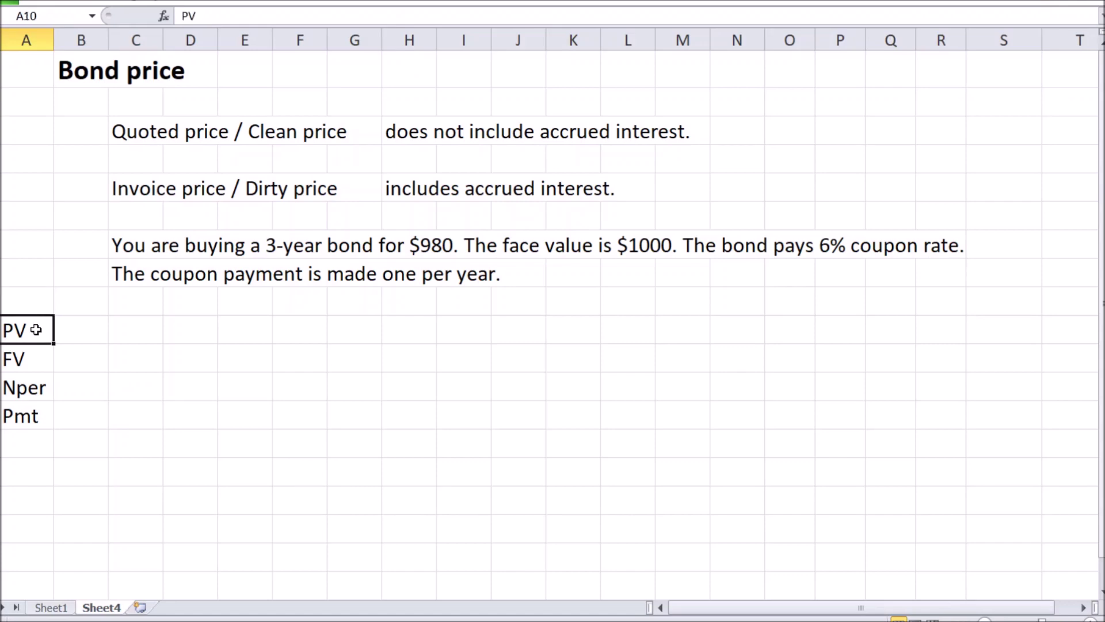
pyautogui.click(36, 360)
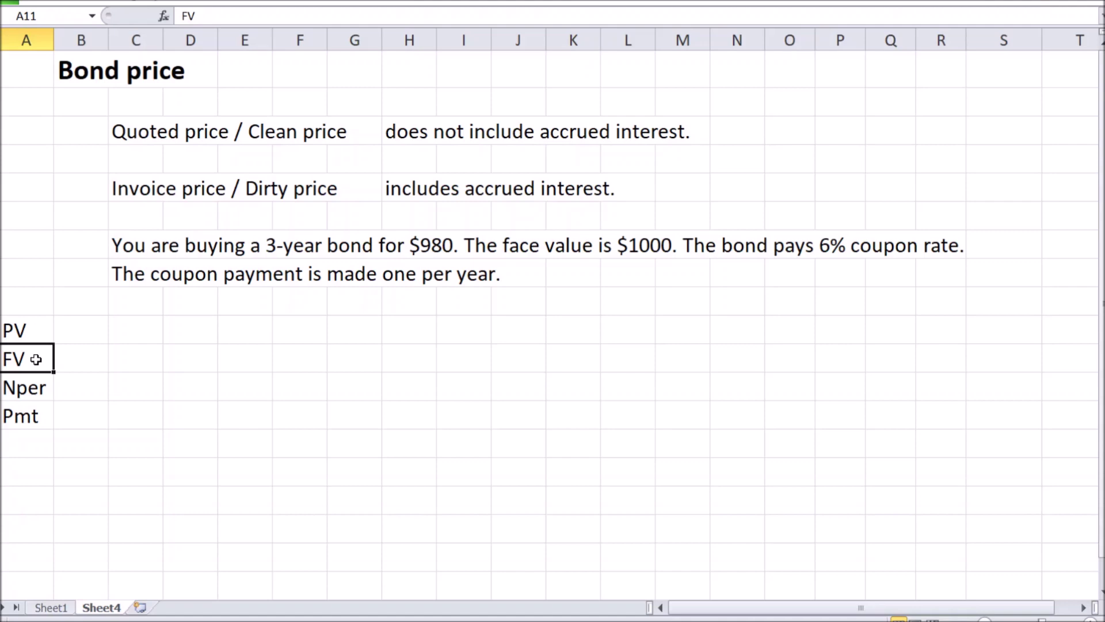
pyautogui.click(35, 387)
pyautogui.click(31, 415)
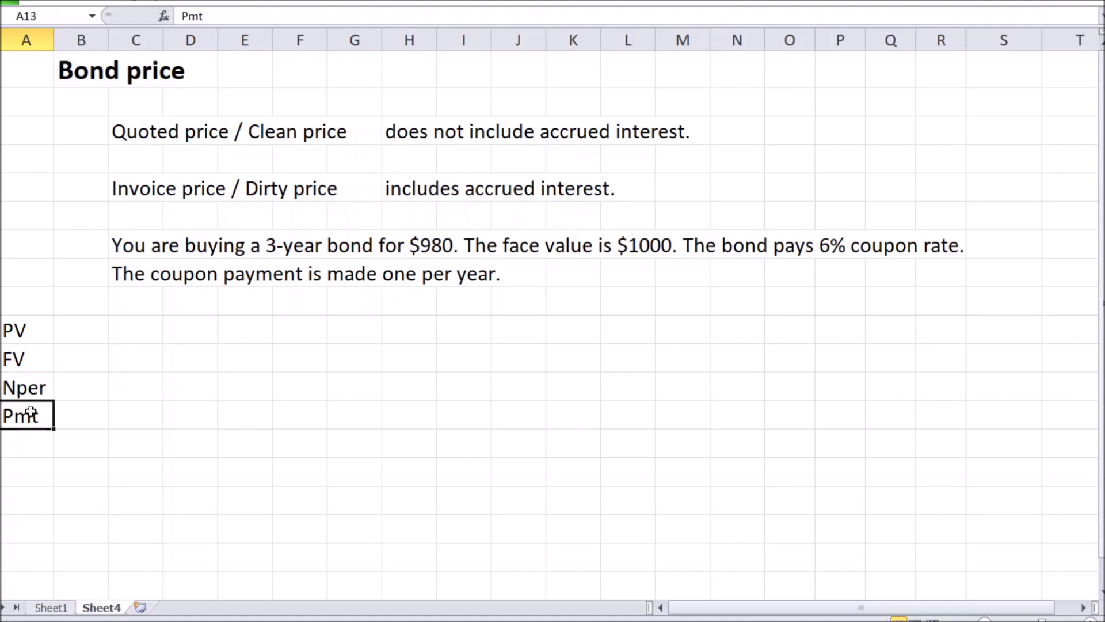
pyautogui.click(77, 328)
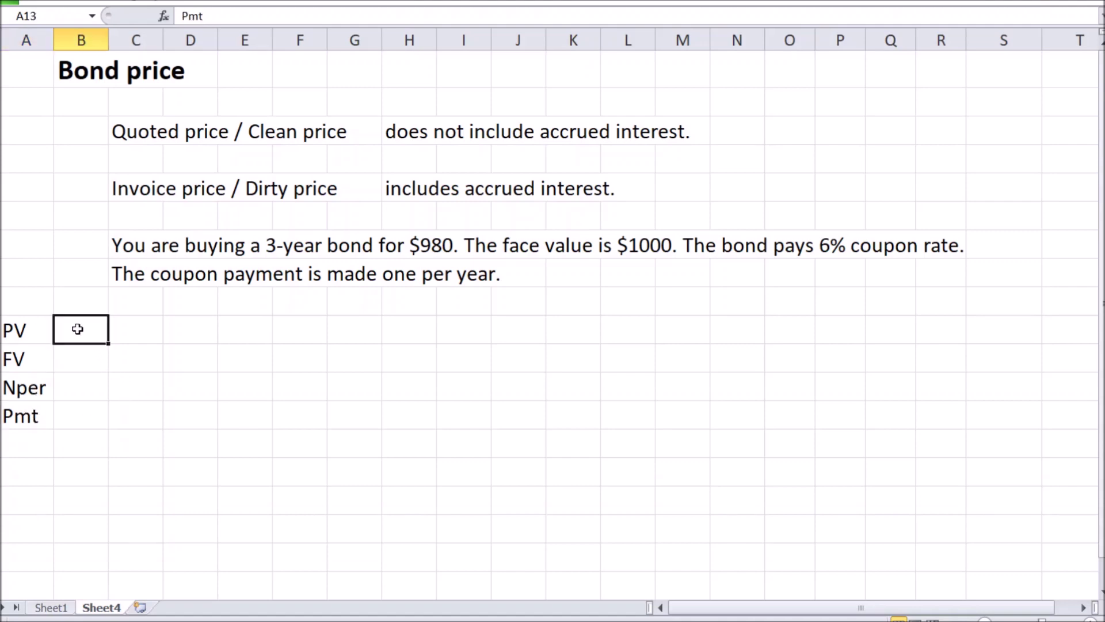
pyautogui.moveTo(46, 328); pyautogui.dragTo(79, 327)
pyautogui.click(77, 330)
# - Enter 980, 1000, 3 and 60 in B10:B13 as PV, FV, Nper and Pmt
pyautogui.write('980')
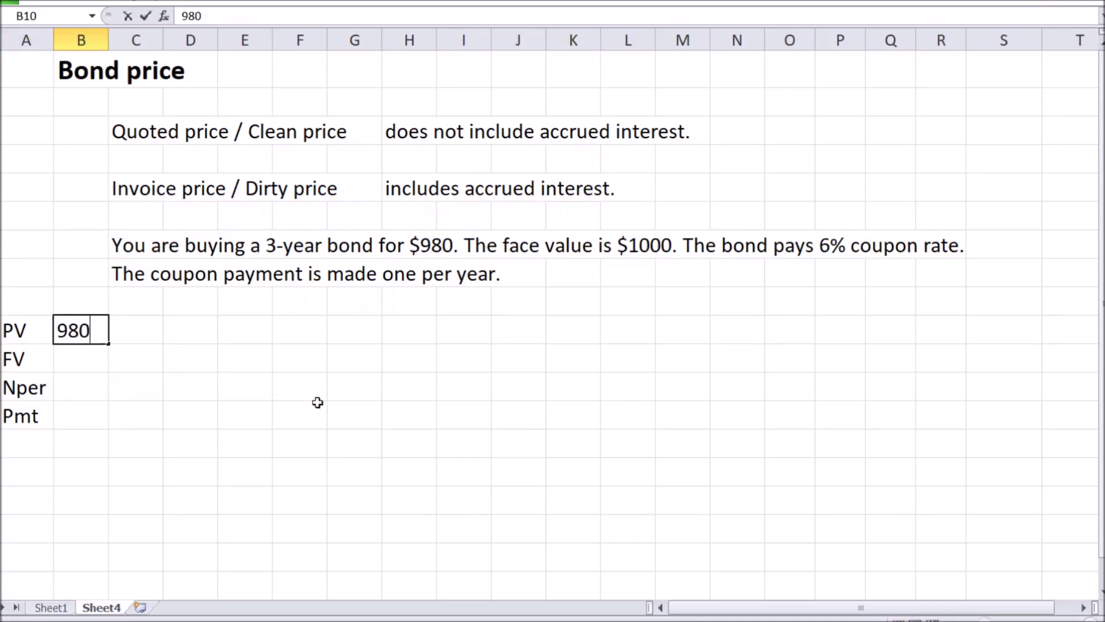
pyautogui.press('Return')
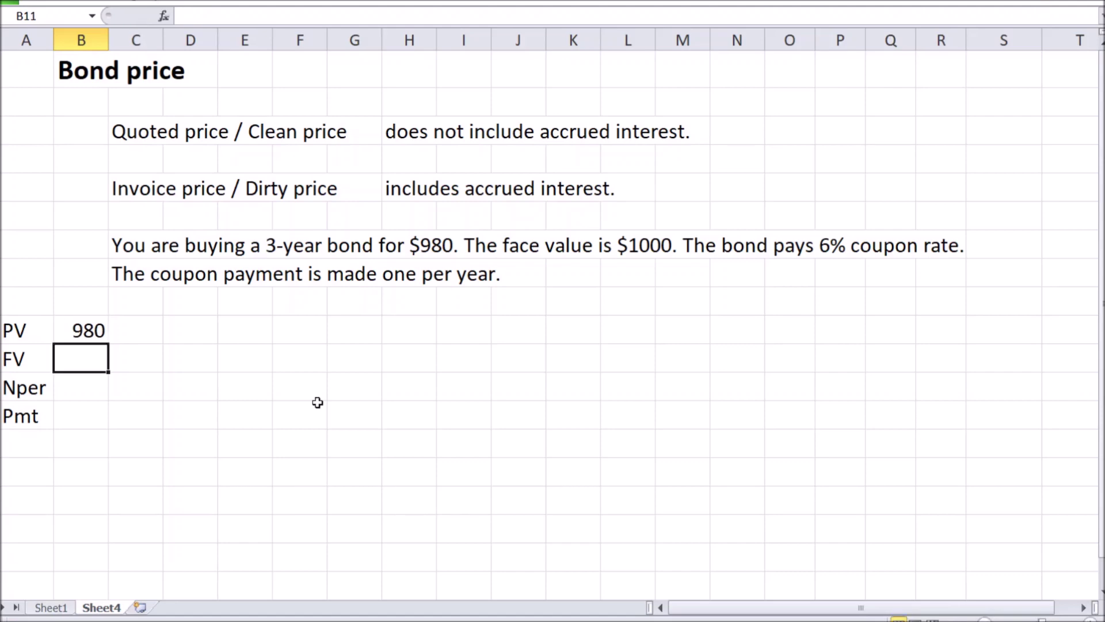
pyautogui.write('1000')
pyautogui.press('Return')
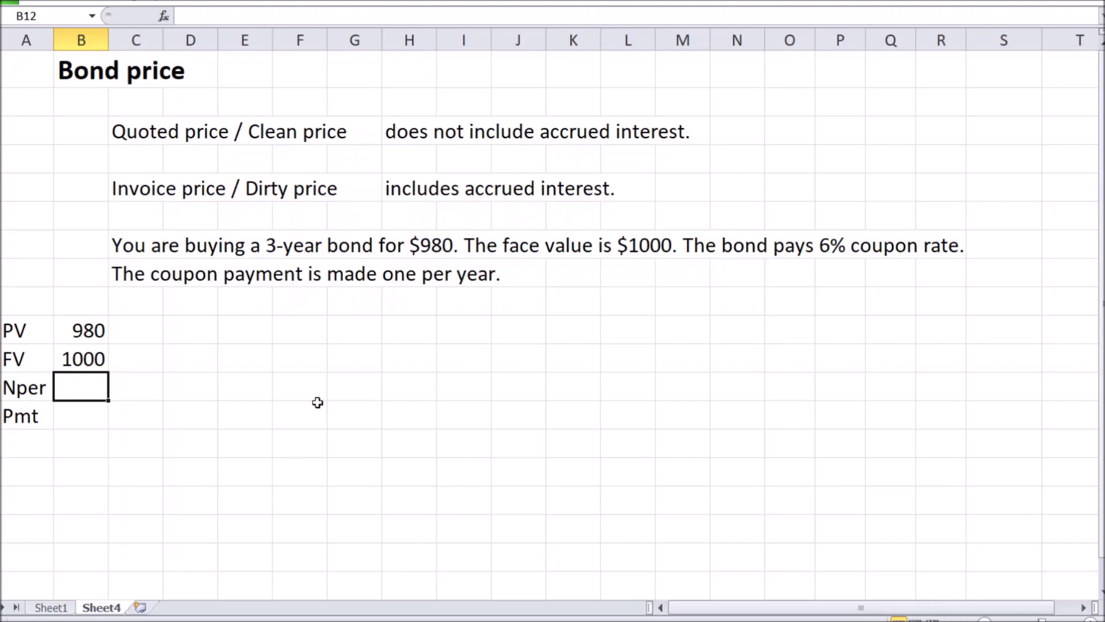
pyautogui.write('3')
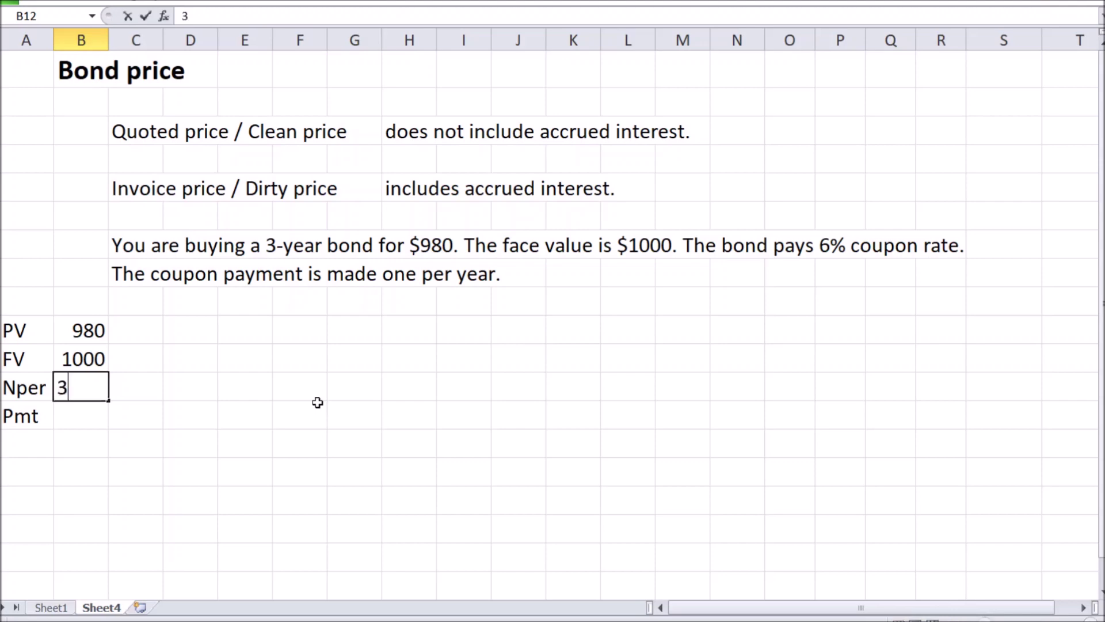
pyautogui.press('Return')
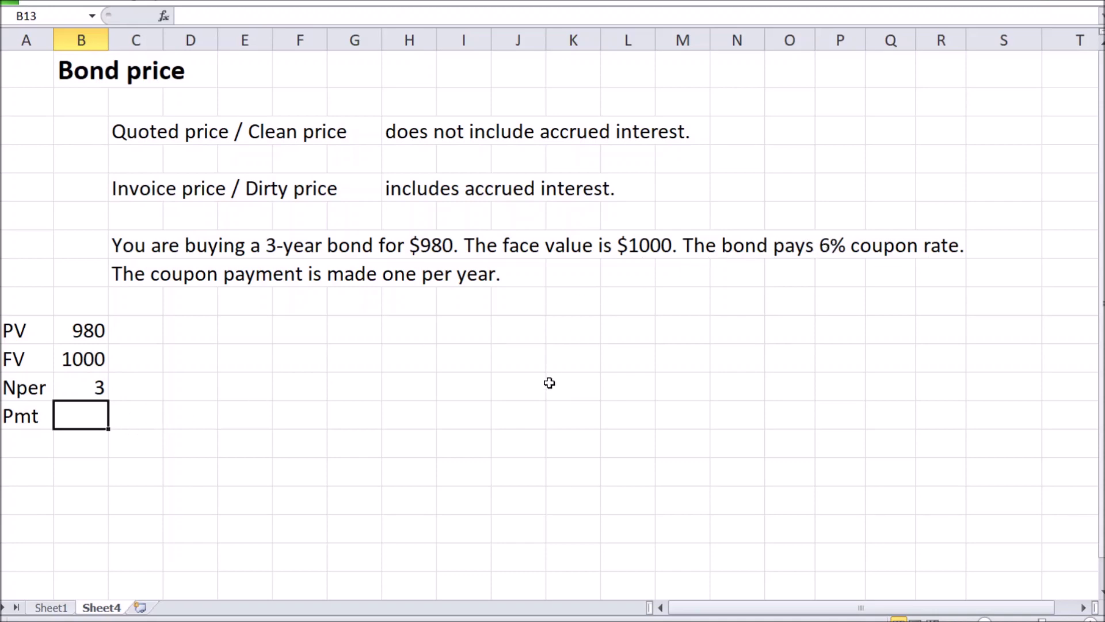
pyautogui.write('60')
pyautogui.press('Return')
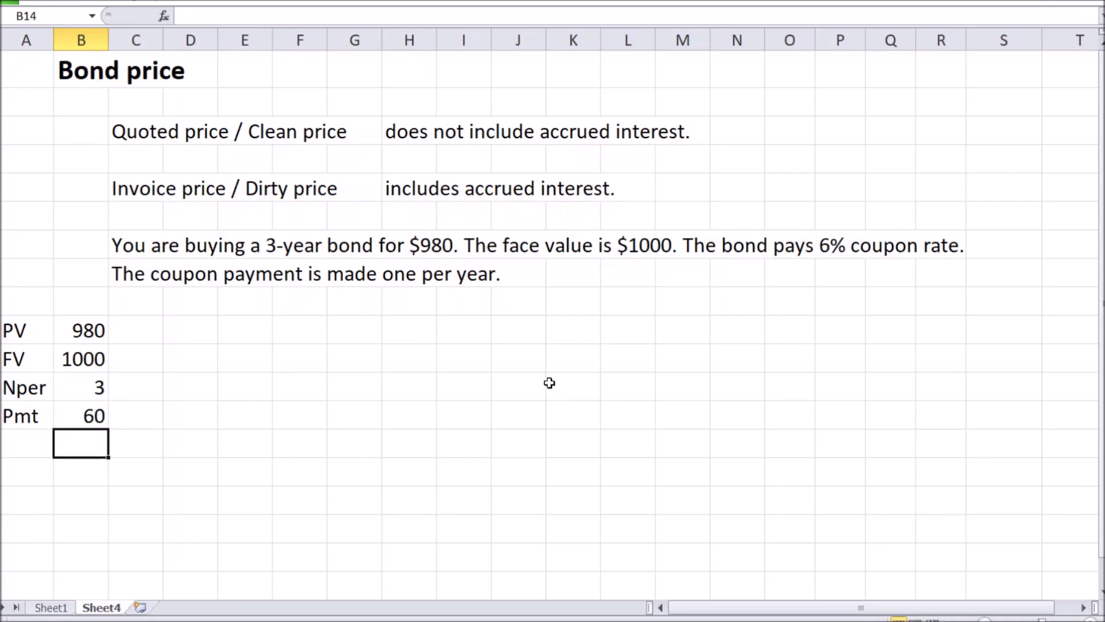
# - Enter =RATE(B12,B13,B10,B11) in E10 and widen column E to show the result
pyautogui.click(257, 326)
pyautogui.write('=rate(')
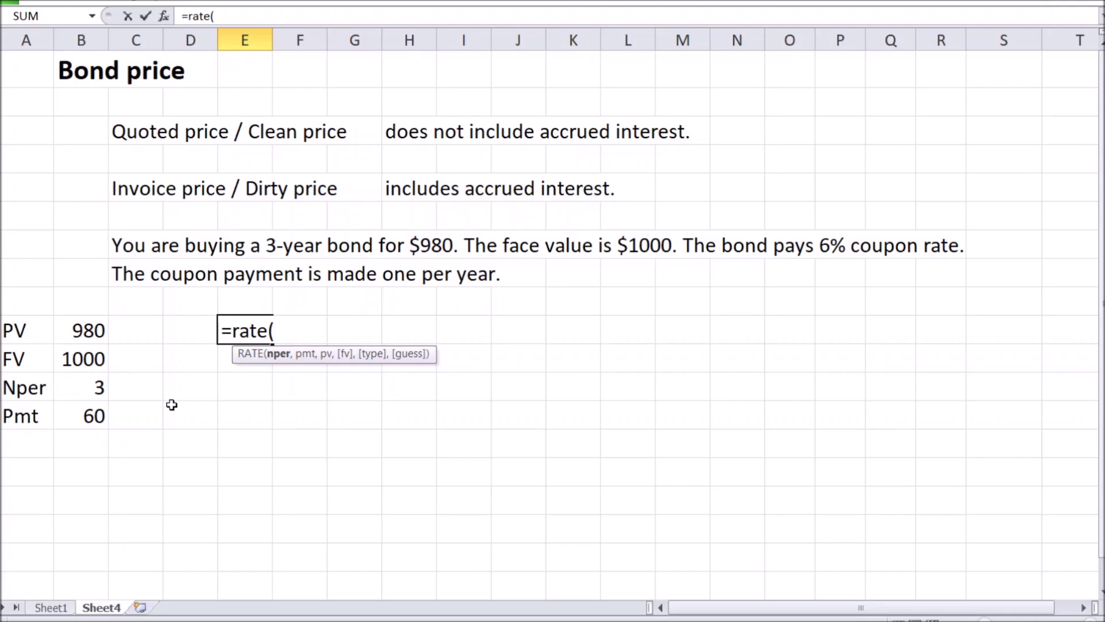
pyautogui.click(86, 387)
pyautogui.write(',')
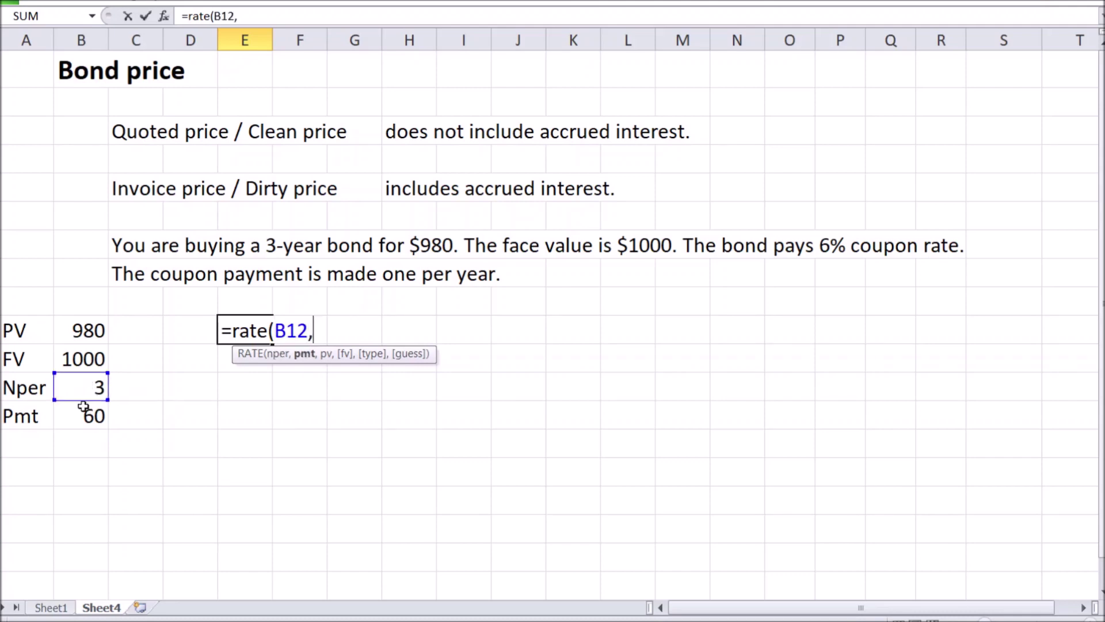
pyautogui.click(83, 407)
pyautogui.write(',')
pyautogui.click(85, 338)
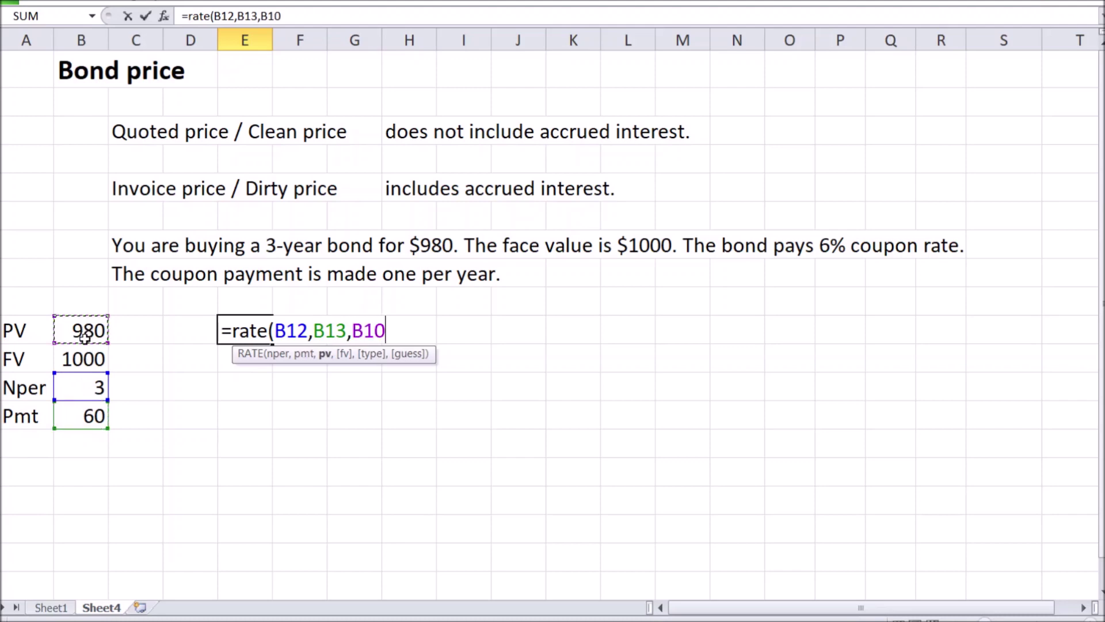
pyautogui.write(',')
pyautogui.click(83, 358)
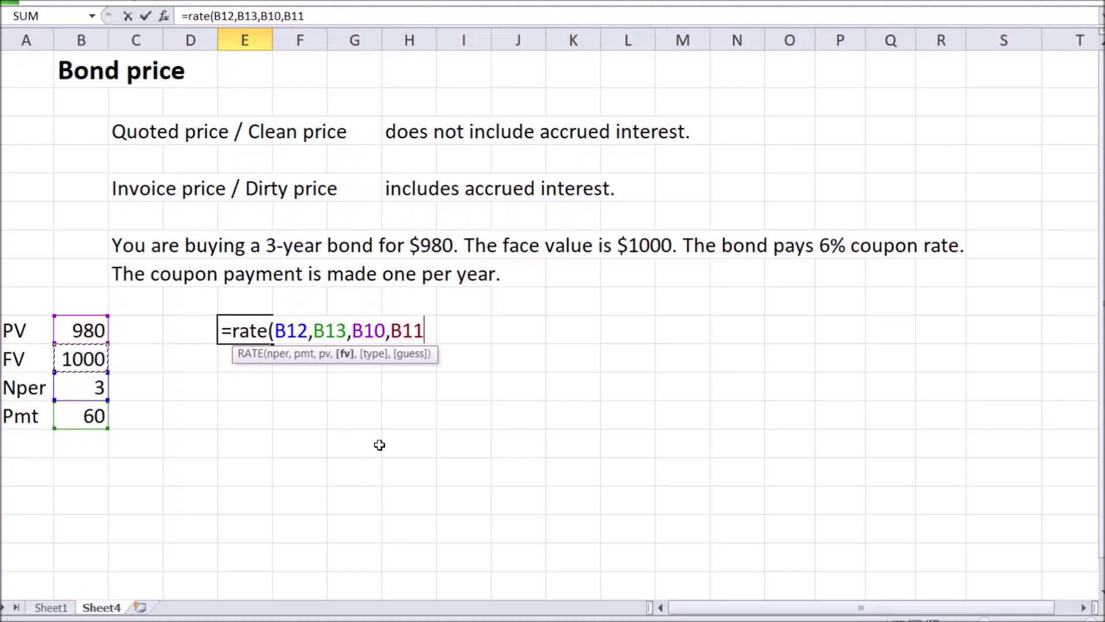
pyautogui.write(')')
pyautogui.press('Return')
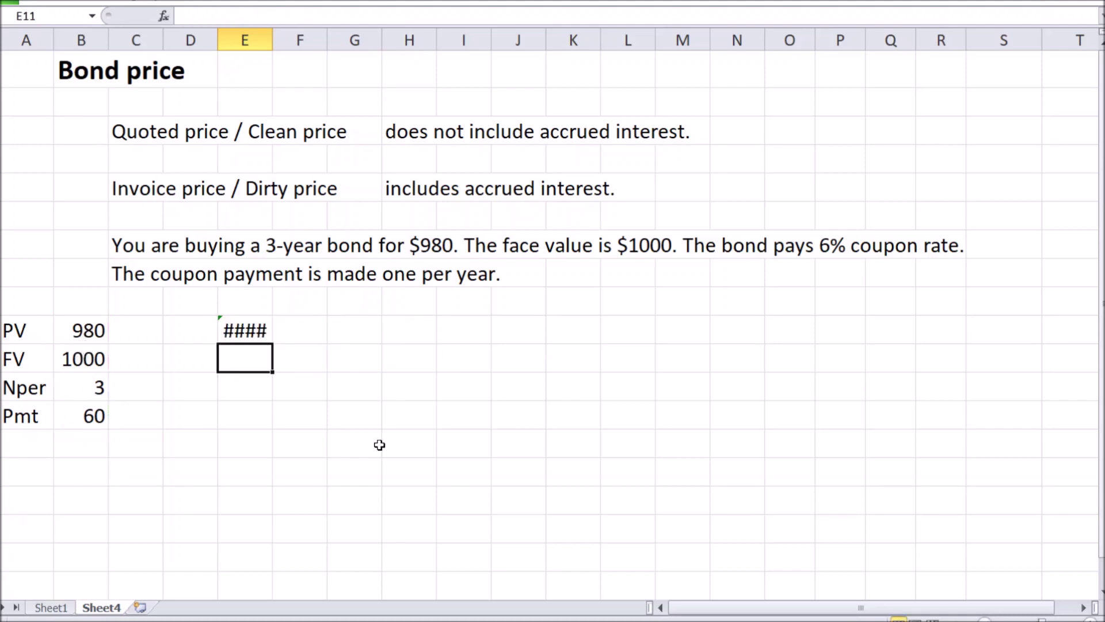
pyautogui.moveTo(272, 41); pyautogui.dragTo(300, 42)
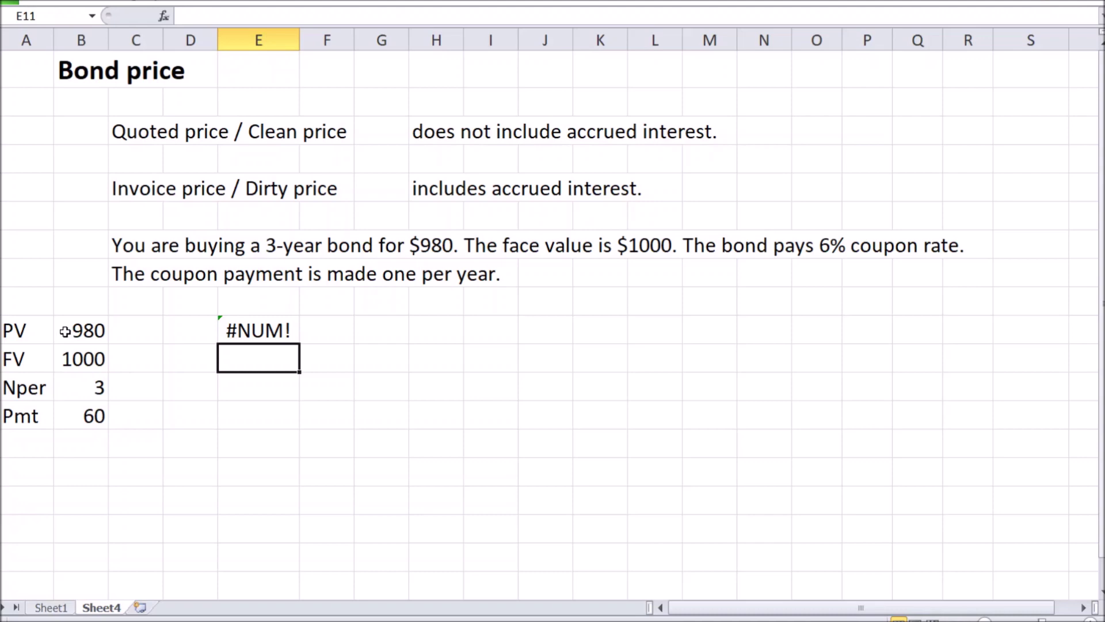
# - Change PV in B10 to -980 so the RATE result in E10 returns 7%
pyautogui.click(65, 332)
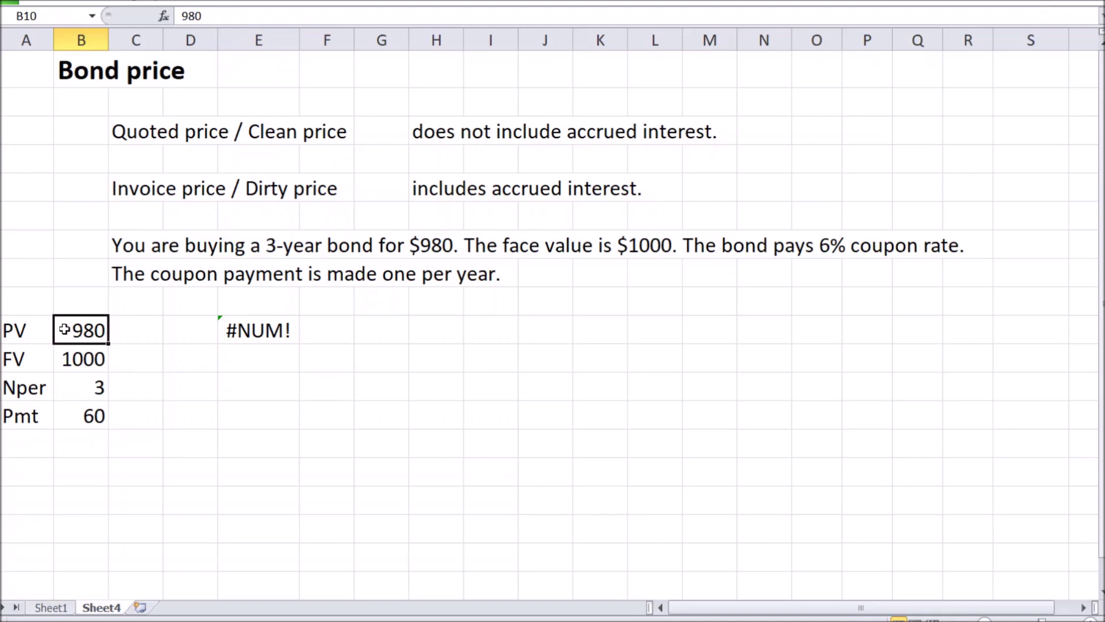
pyautogui.doubleClick(64, 331)
pyautogui.write('-')
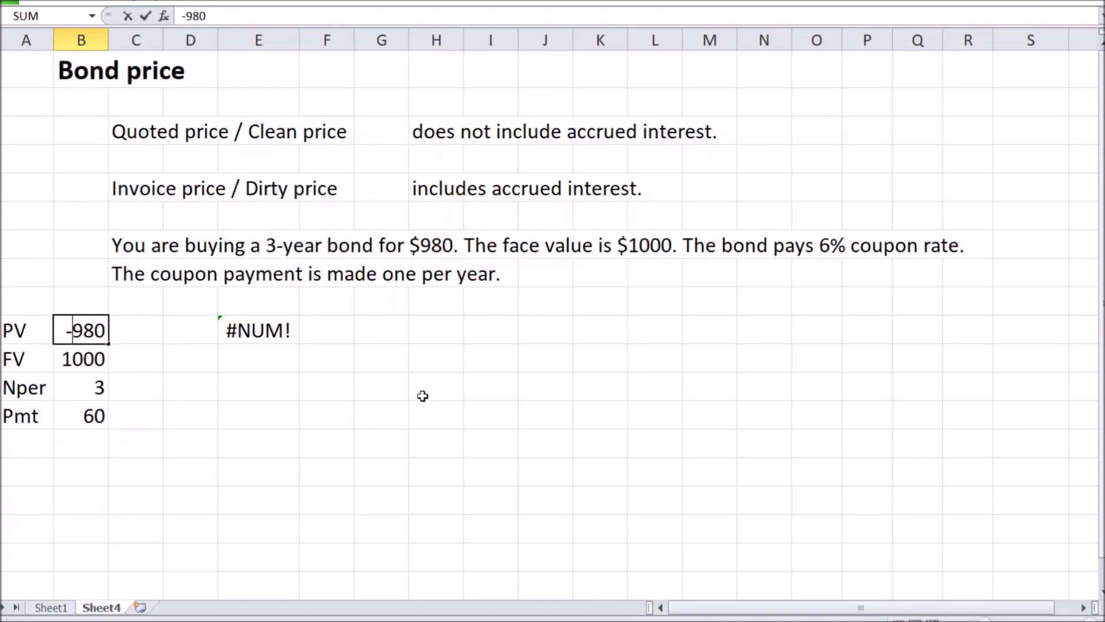
pyautogui.press('Return')
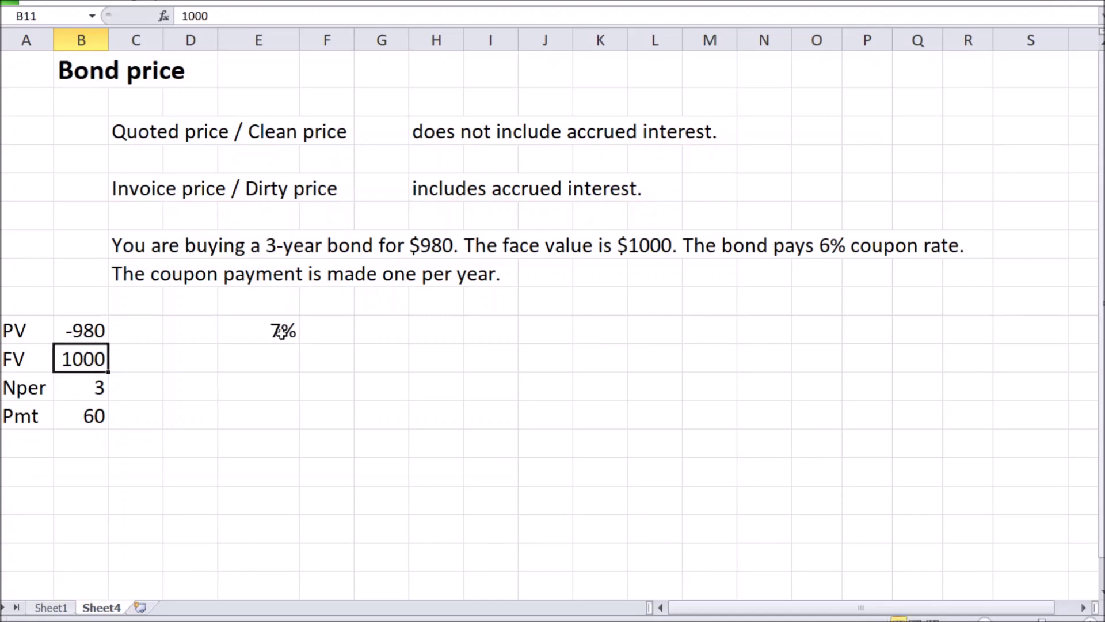
pyautogui.click(259, 329)
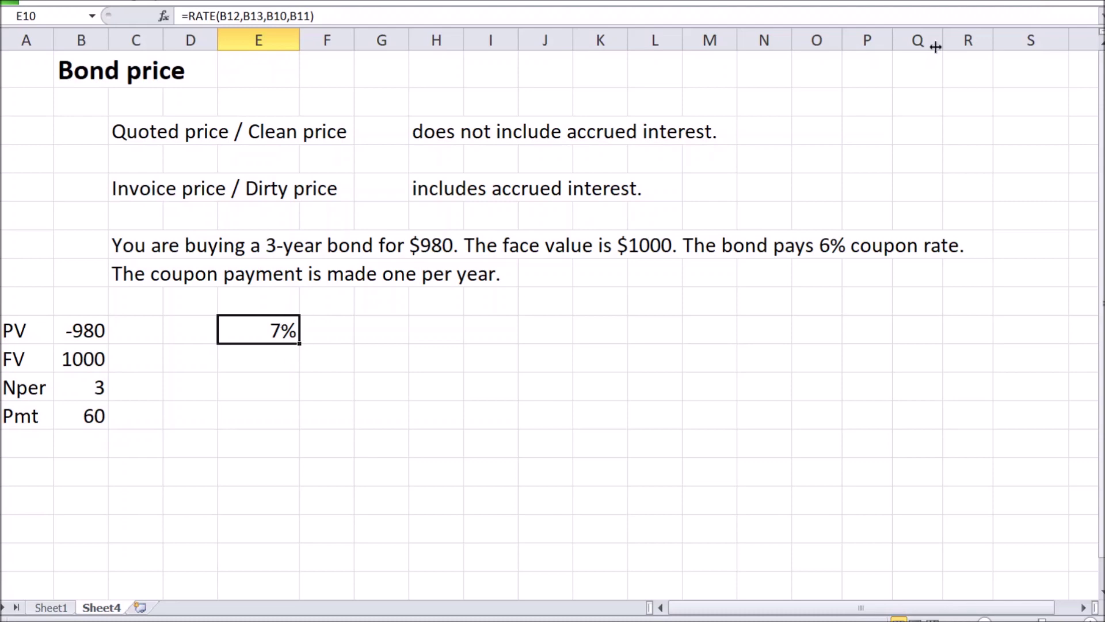
# - Add two decimal places to the rate in E10 so it reads 6.76%
pyautogui.click(1007, 7)
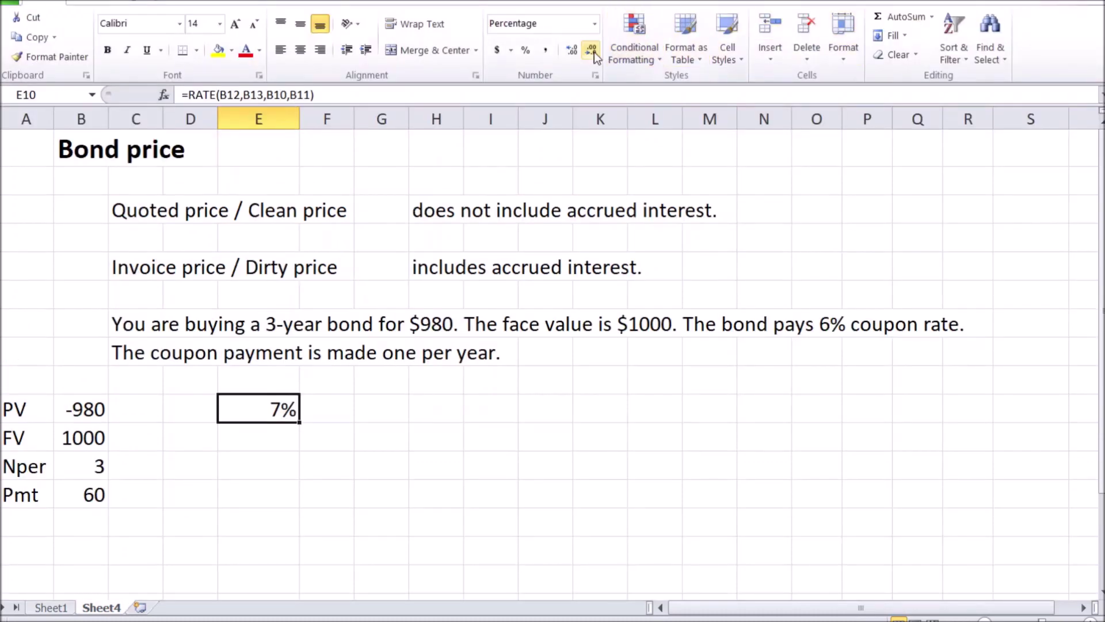
pyautogui.click(572, 52)
pyautogui.click(572, 51)
pyautogui.doubleClick(135, 352)
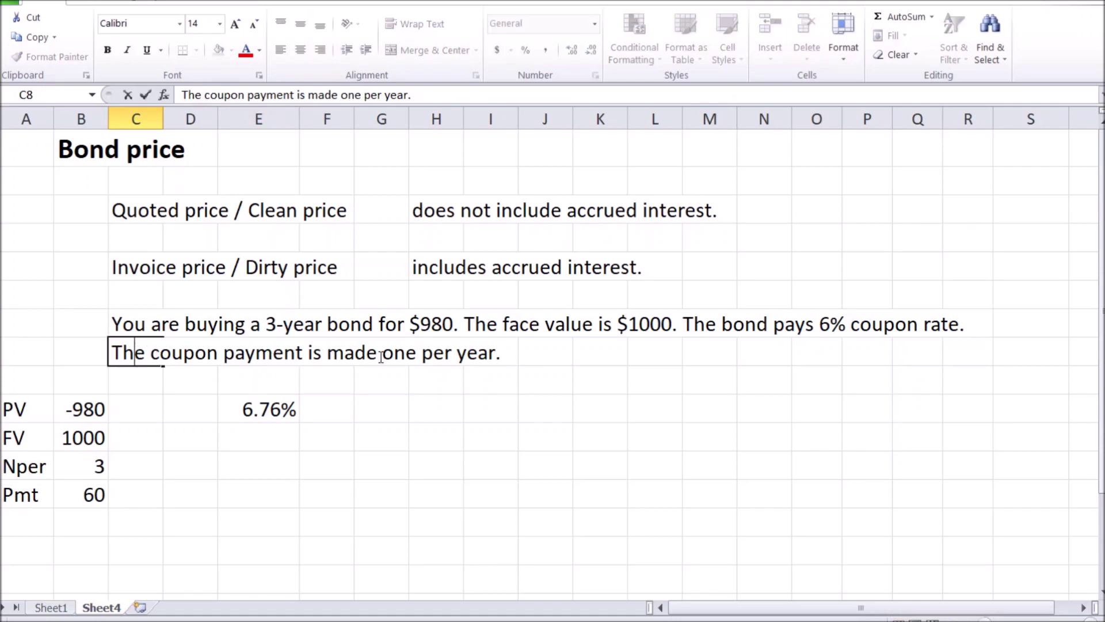
# - Reword 'one per year' to quarterly, set Nper to 12 and Pmt to 15
pyautogui.moveTo(382, 354); pyautogui.dragTo(496, 354)
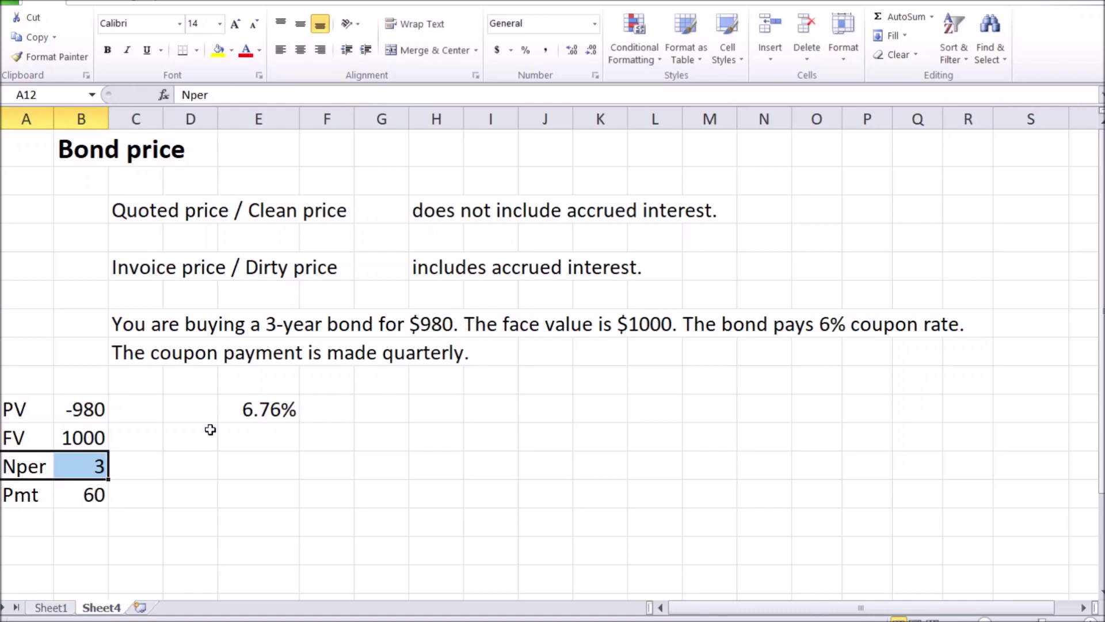
pyautogui.moveTo(46, 463)
pyautogui.mouseDown()
pyautogui.moveTo(94, 472)
pyautogui.moveTo(68, 467)
pyautogui.mouseUp()
pyautogui.click(75, 466)
pyautogui.write('12')
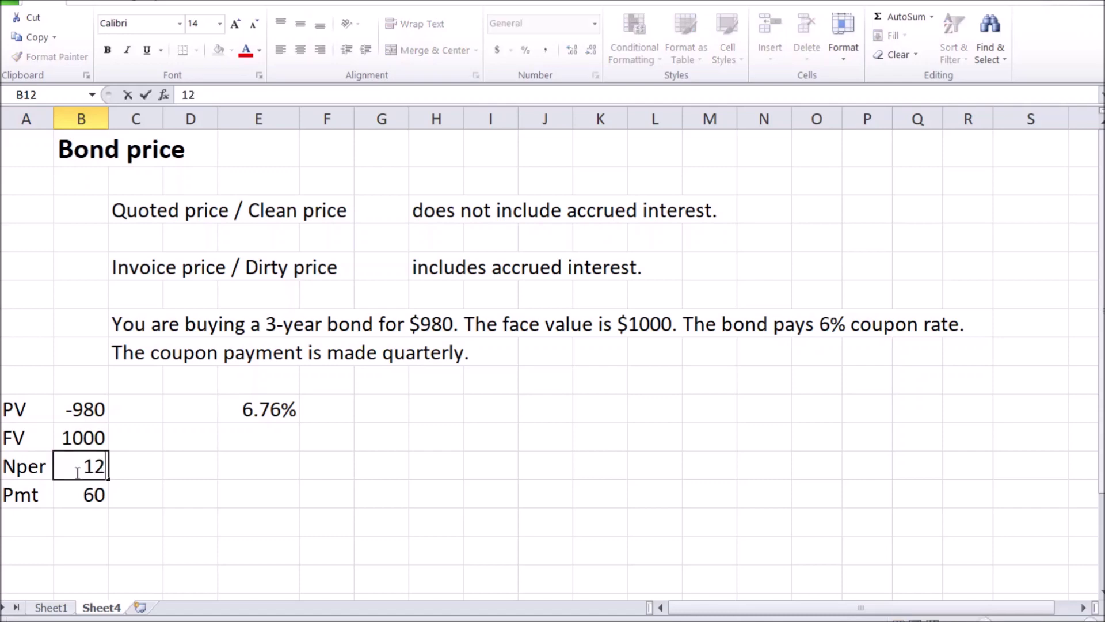
pyautogui.press('Return')
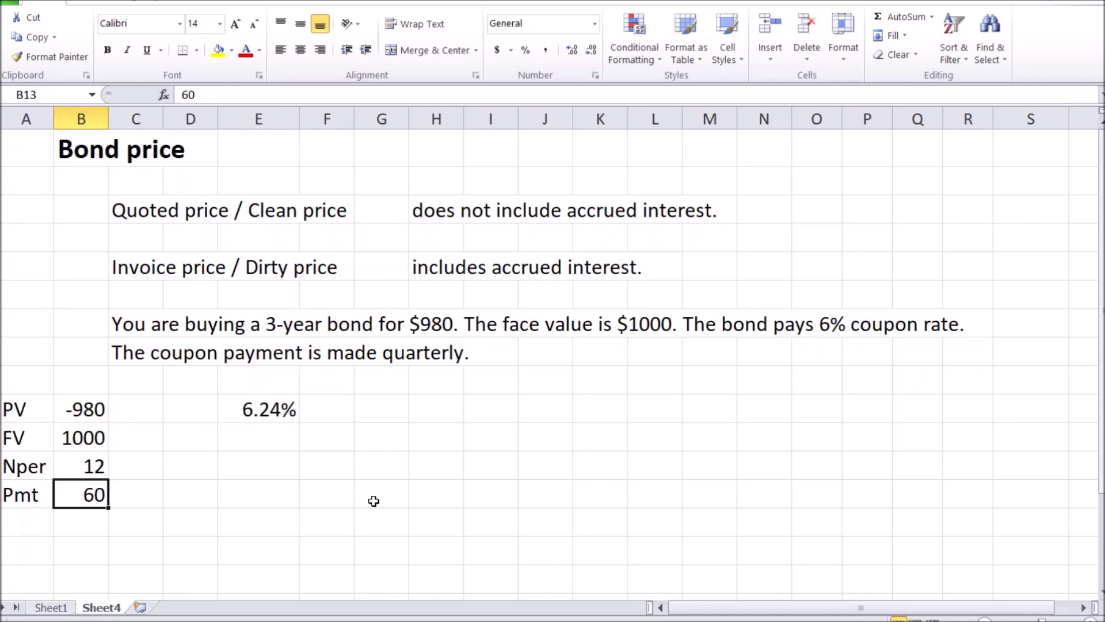
pyautogui.write('15')
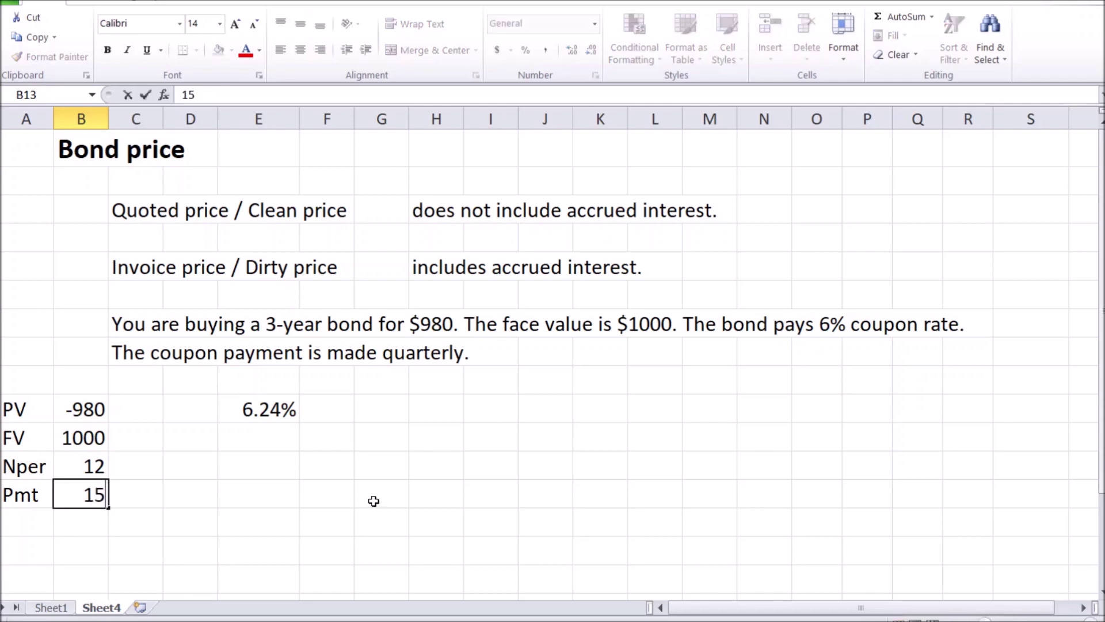
pyautogui.press('Return')
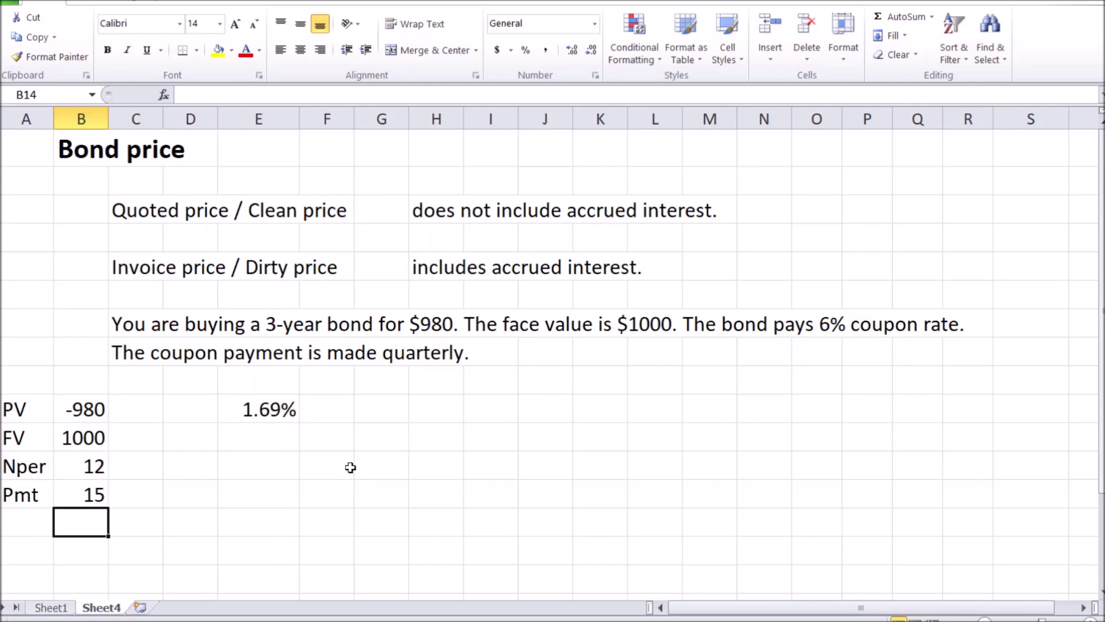
pyautogui.click(290, 410)
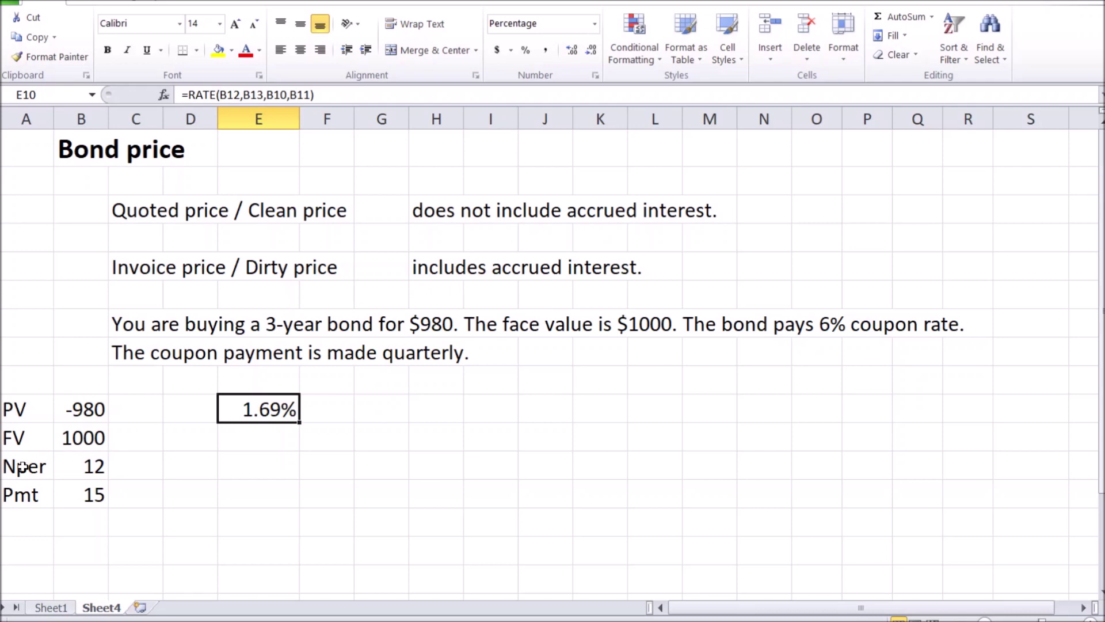
pyautogui.moveTo(22, 466); pyautogui.dragTo(74, 466)
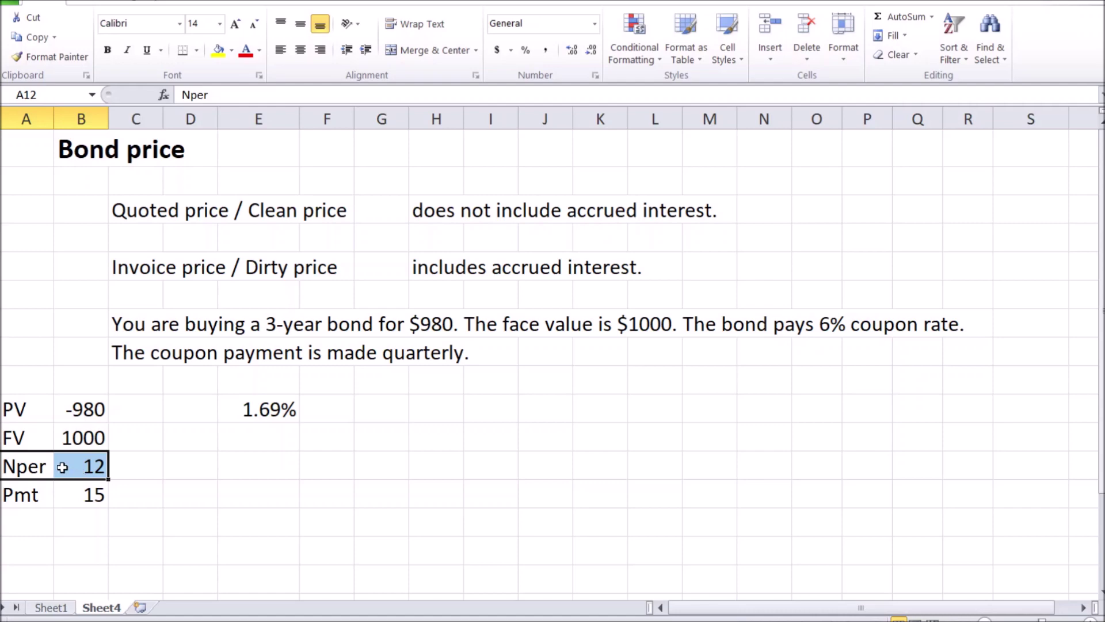
pyautogui.click(239, 408)
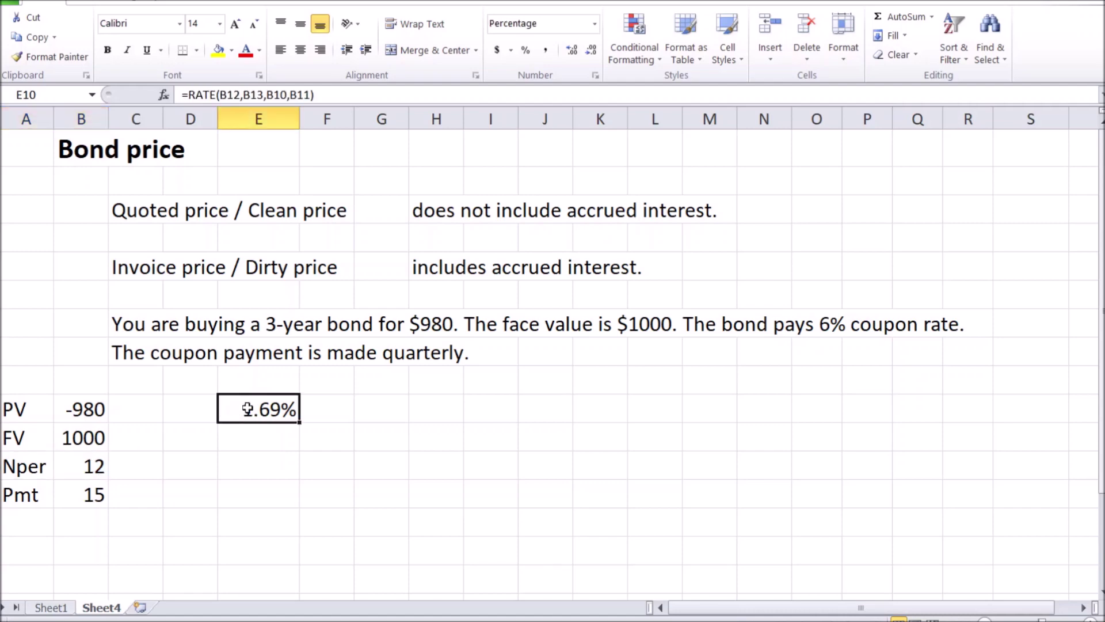
pyautogui.moveTo(35, 469); pyautogui.dragTo(92, 468)
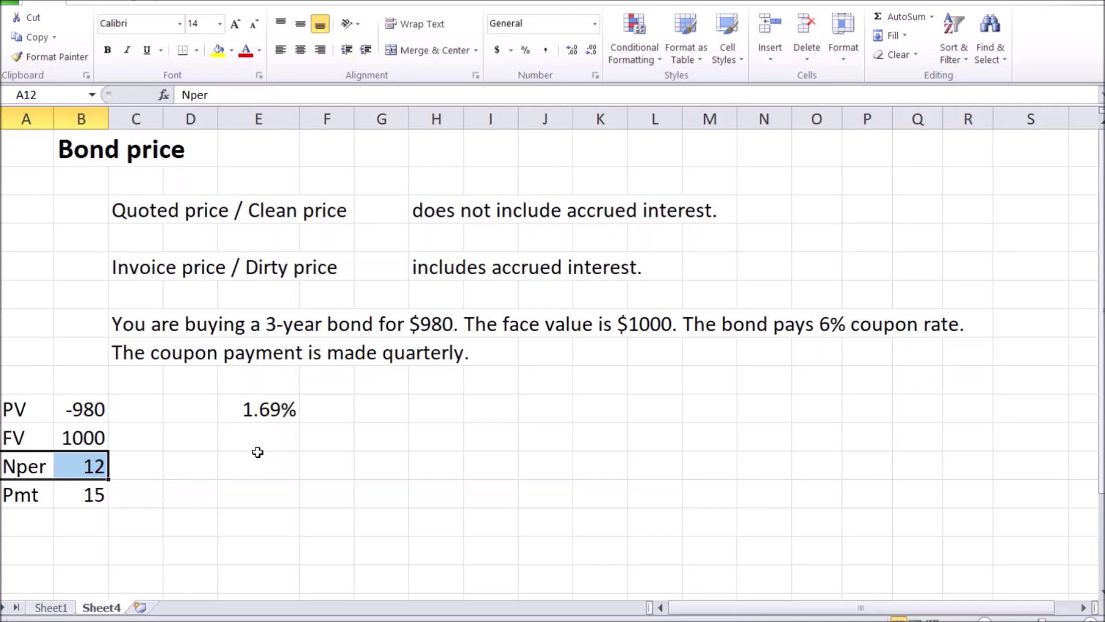
pyautogui.click(233, 408)
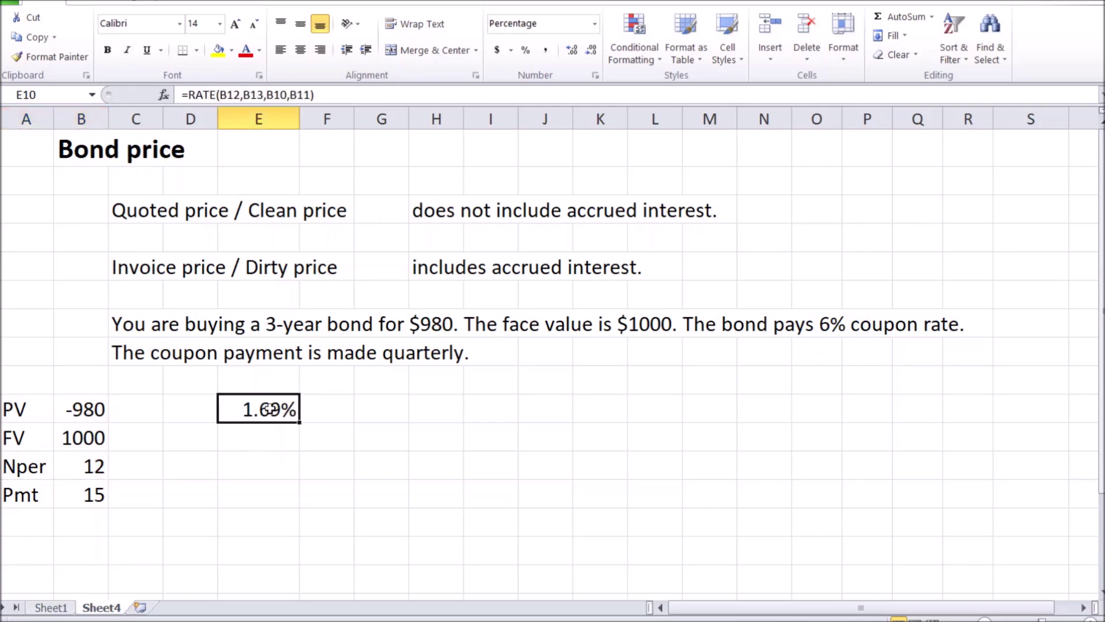
pyautogui.click(812, 326)
pyautogui.click(244, 410)
pyautogui.doubleClick(262, 409)
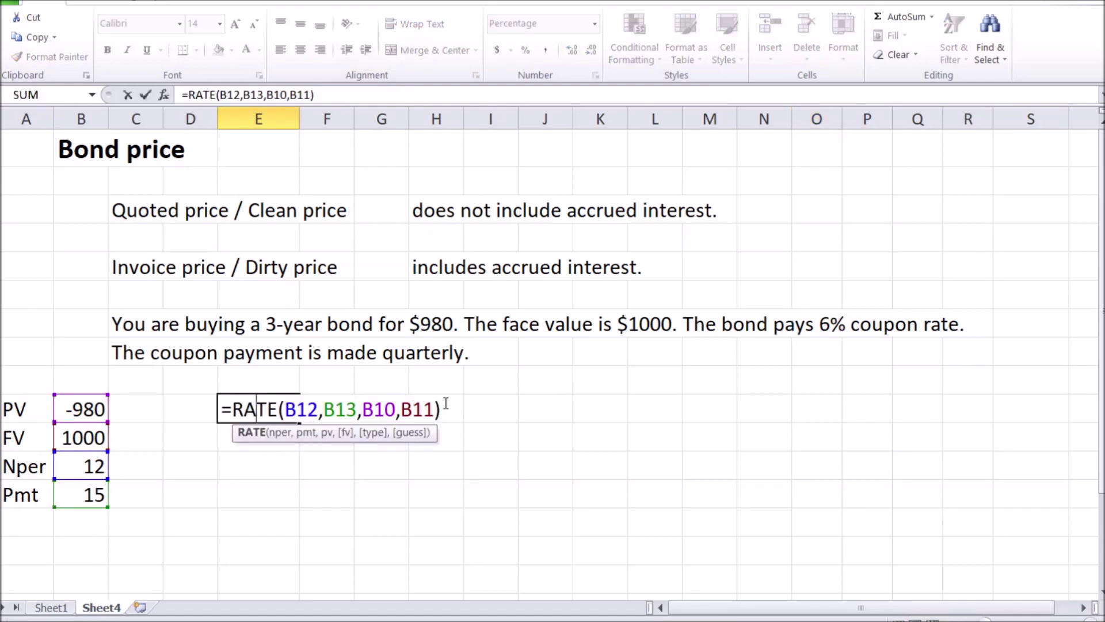
pyautogui.click(465, 406)
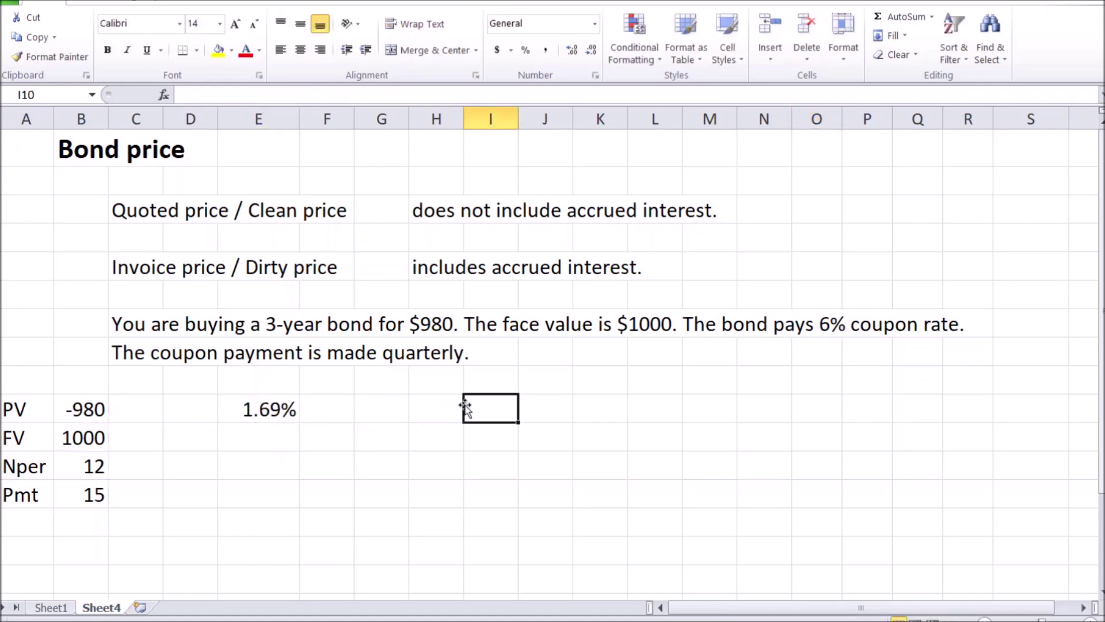
pyautogui.click(229, 412)
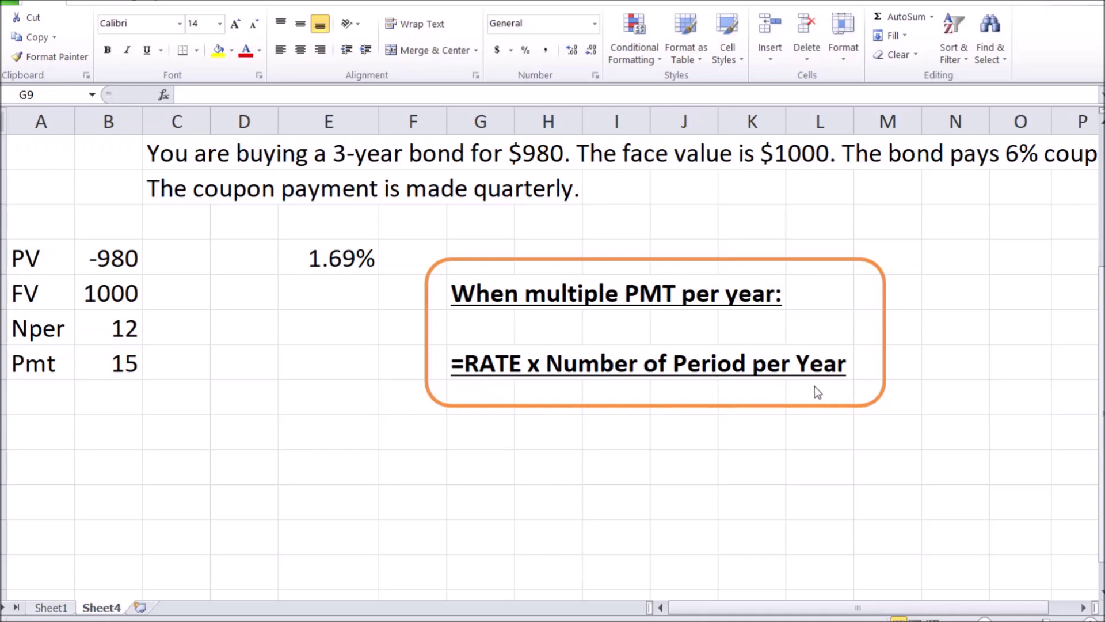
# - Append *4 to the RATE formula in E10 for an annual rate of 6.74%
pyautogui.doubleClick(314, 260)
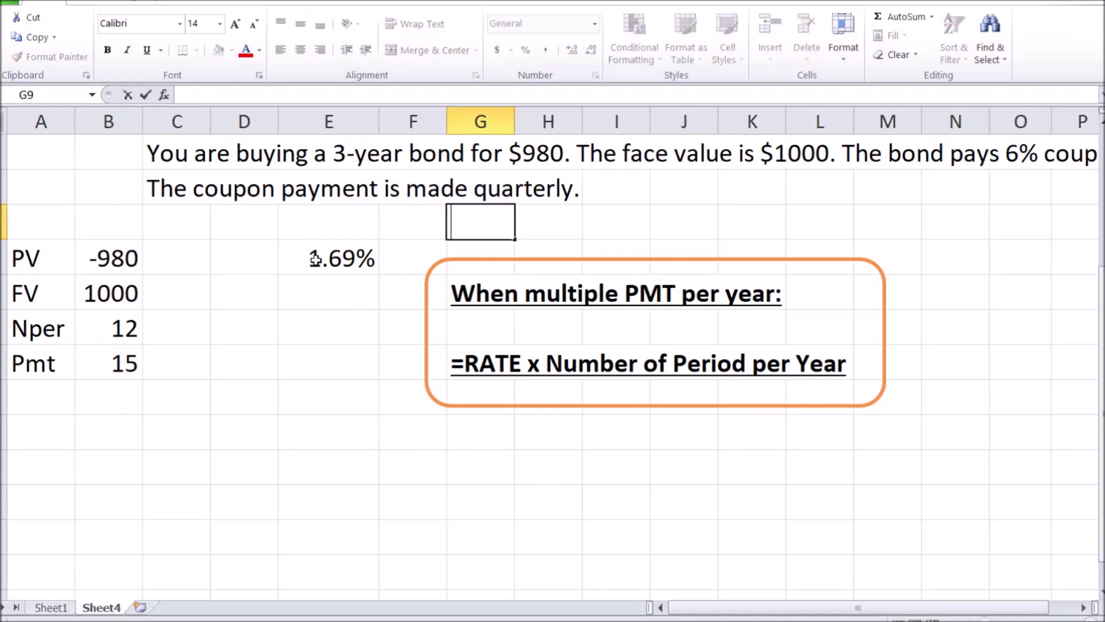
pyautogui.write('*')
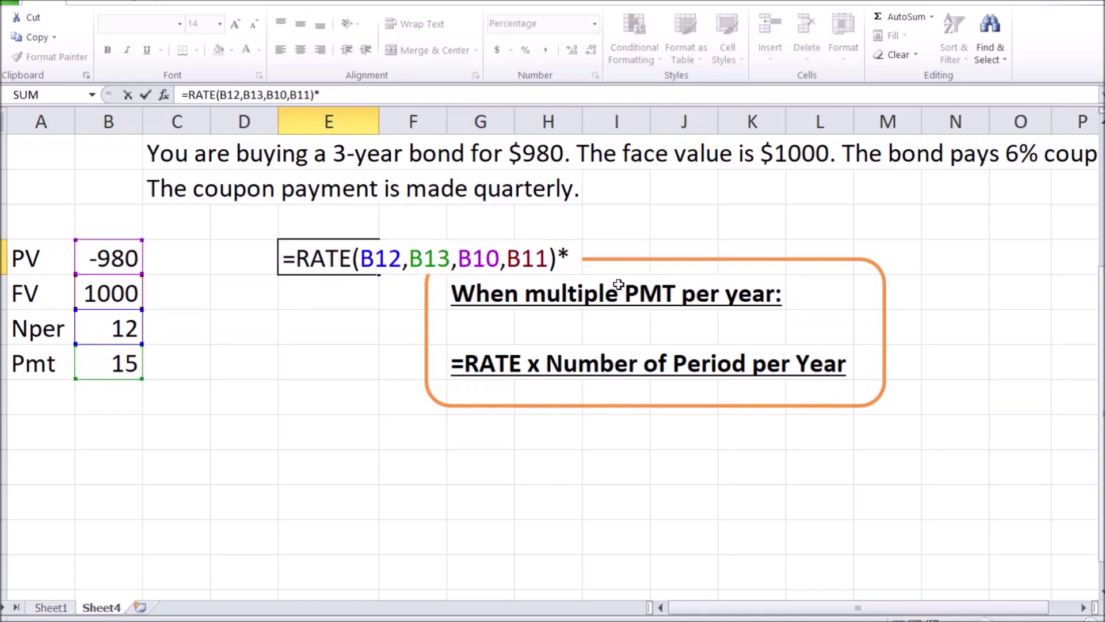
pyautogui.write('4')
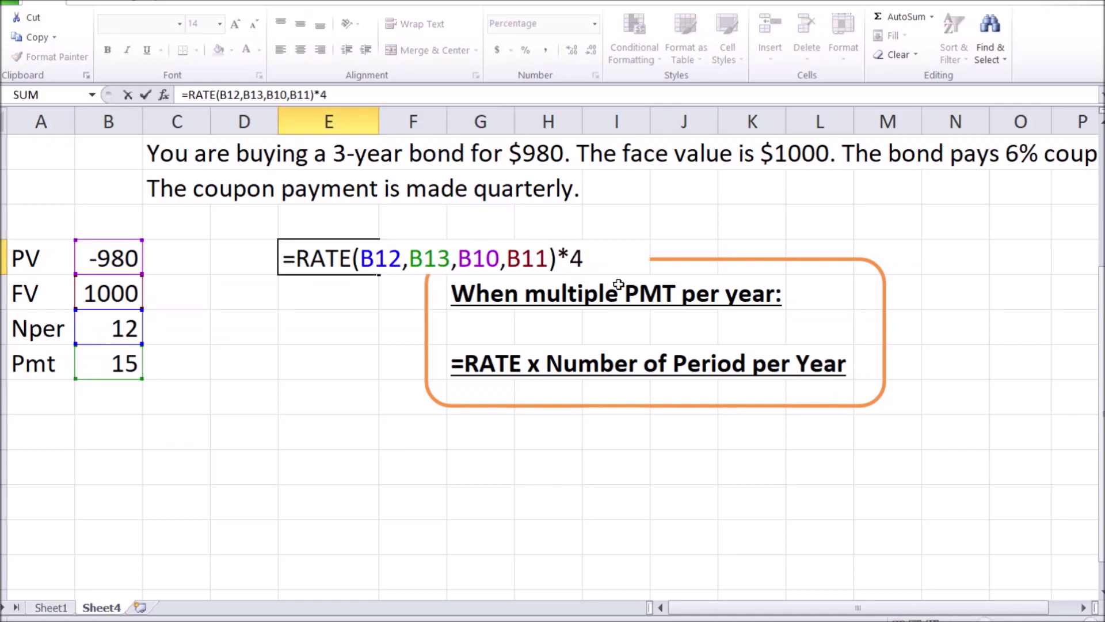
pyautogui.press('Return')
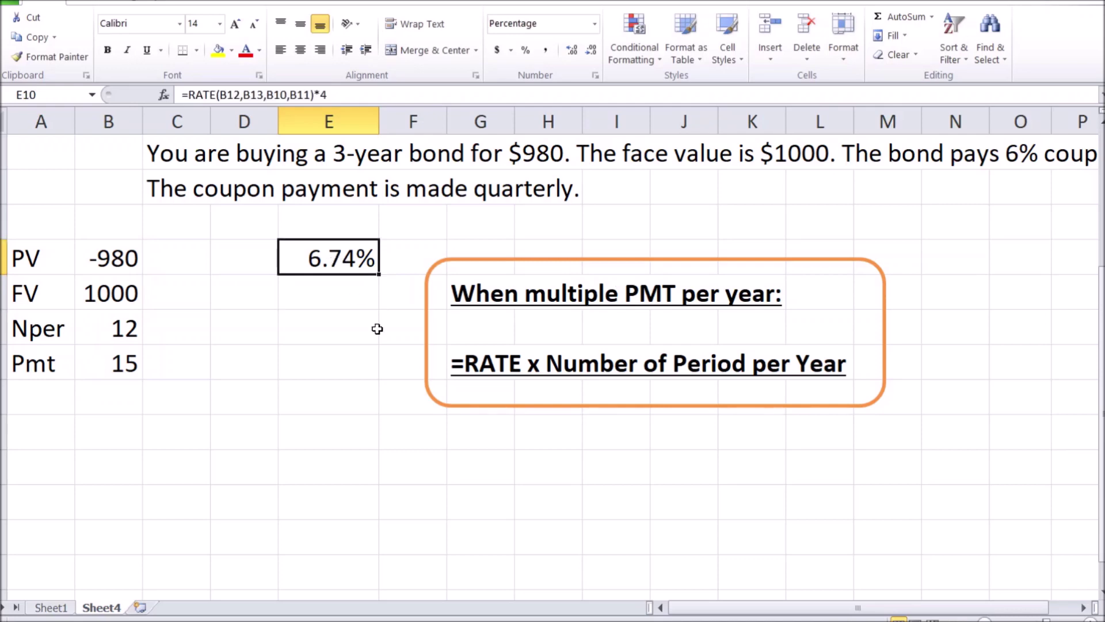
pyautogui.press('Up')
pyautogui.scroll(1, 355, 315)
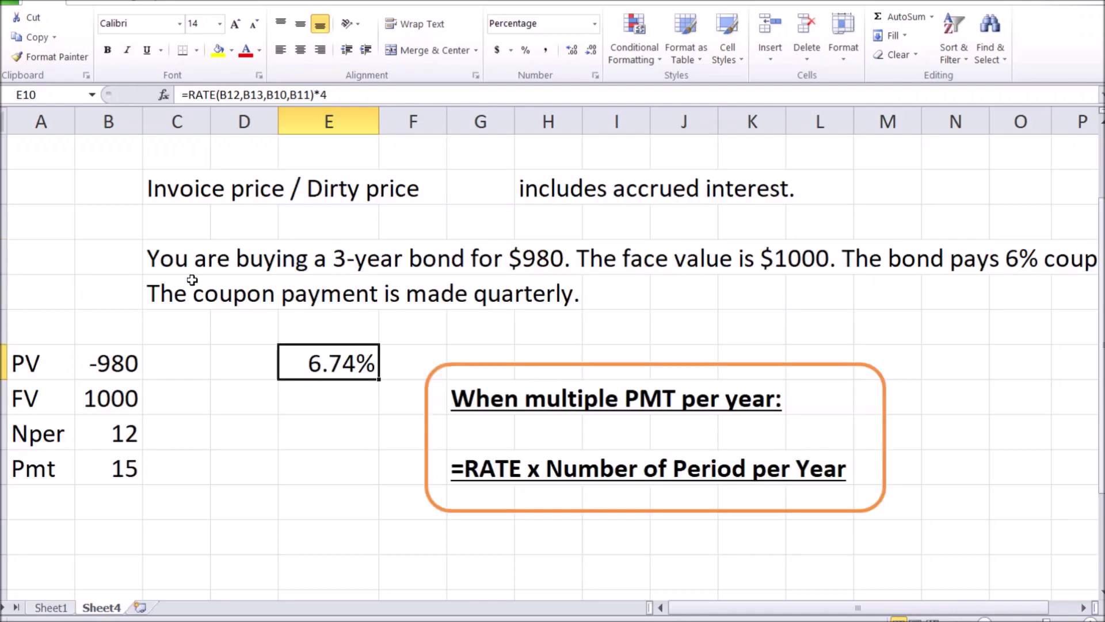
# - Highlight the clean and dirty price definitions, then the 0–2 timeline with 1000 at year 2
pyautogui.moveTo(171, 288); pyautogui.dragTo(524, 288)
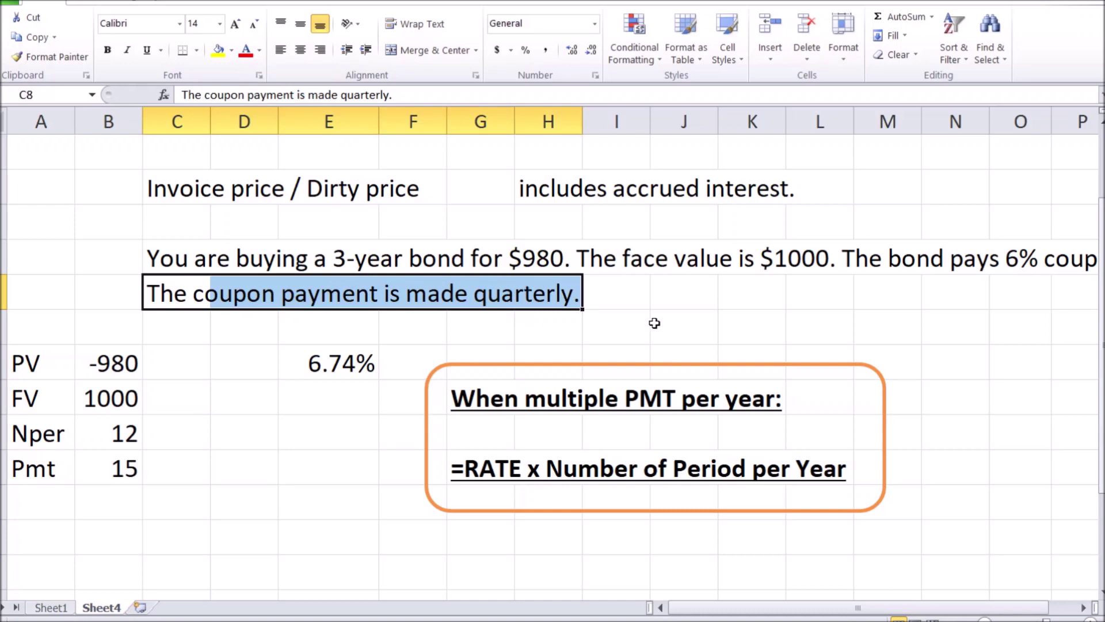
pyautogui.scroll(1, 562, 320)
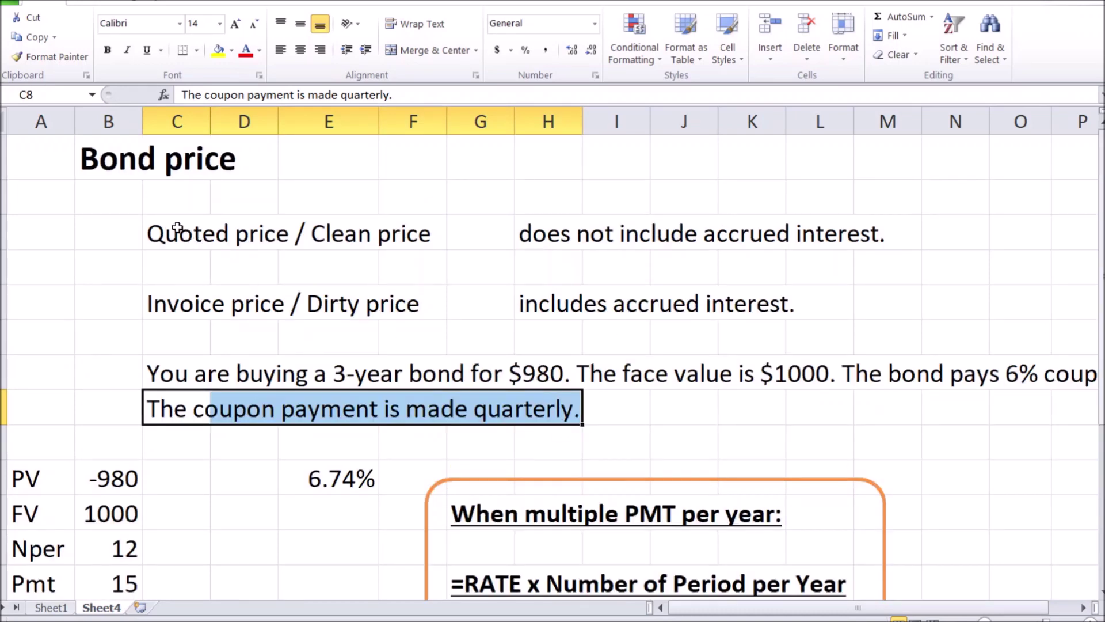
pyautogui.moveTo(173, 227); pyautogui.dragTo(829, 301)
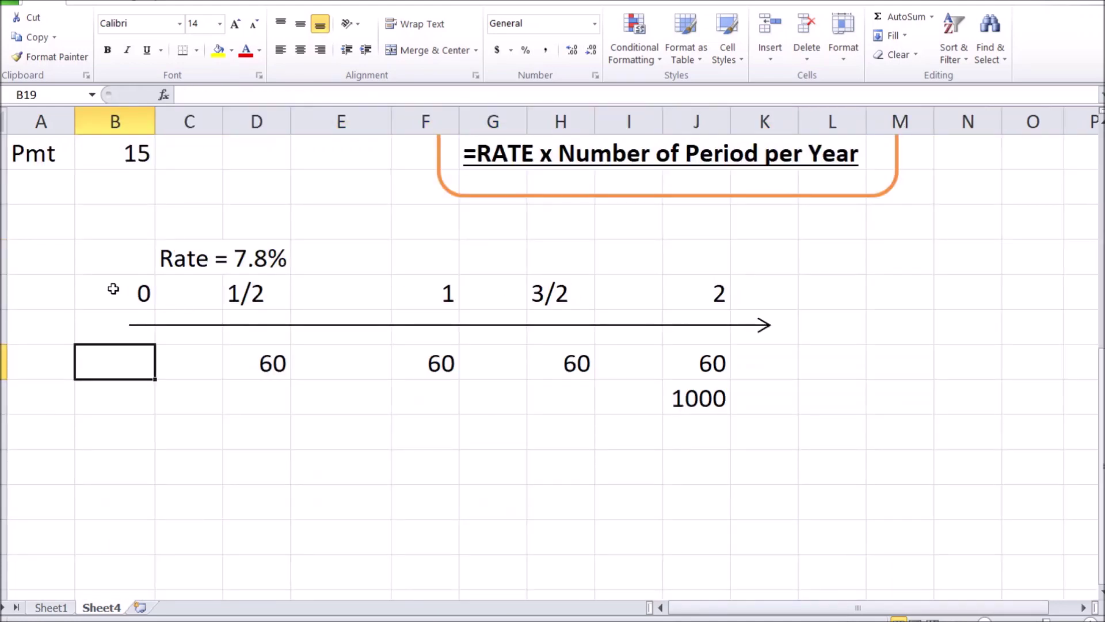
pyautogui.moveTo(108, 287); pyautogui.dragTo(753, 350)
pyautogui.click(711, 398)
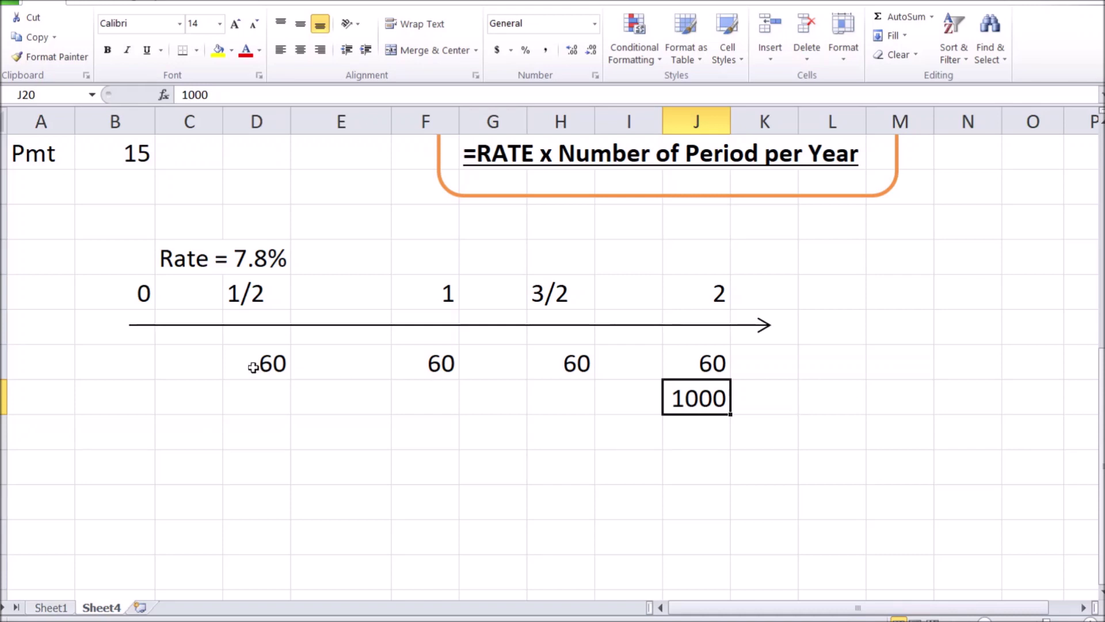
# - Point out the four 60 coupons and the 7.8% rate, then select cell B19
pyautogui.moveTo(254, 368); pyautogui.dragTo(257, 398)
pyautogui.moveTo(434, 363); pyautogui.dragTo(429, 397)
pyautogui.click(429, 373)
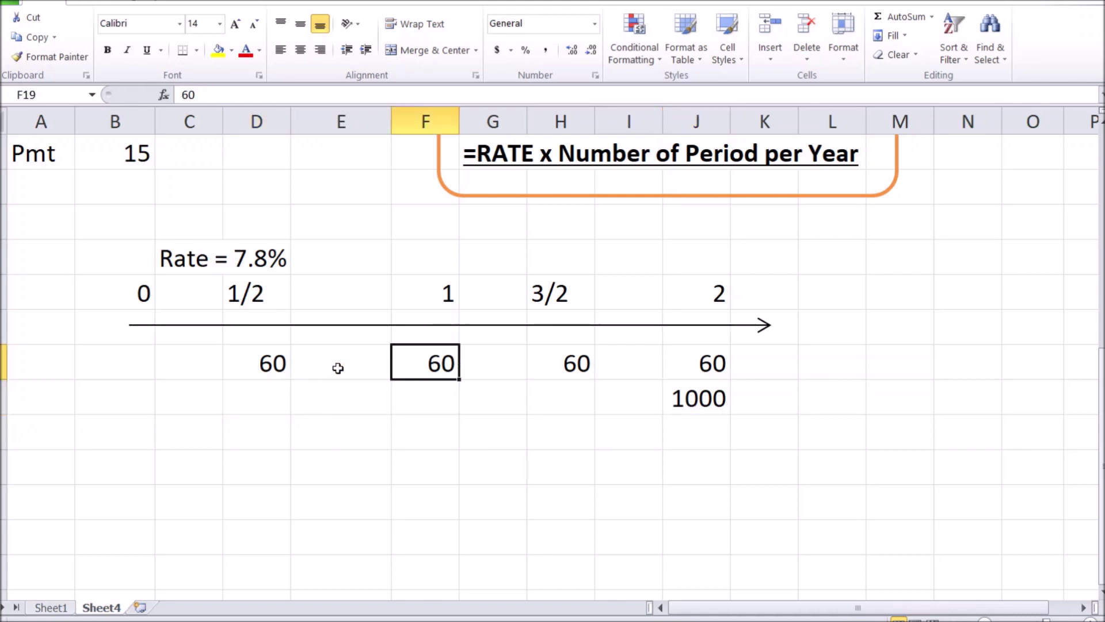
pyautogui.click(248, 369)
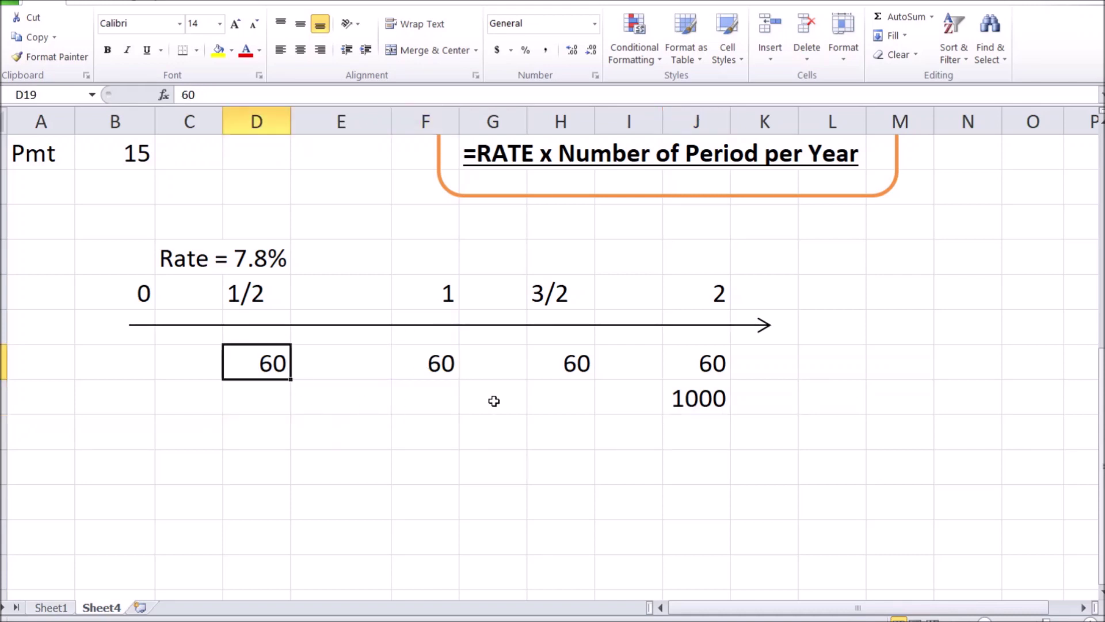
pyautogui.click(582, 370)
pyautogui.click(688, 366)
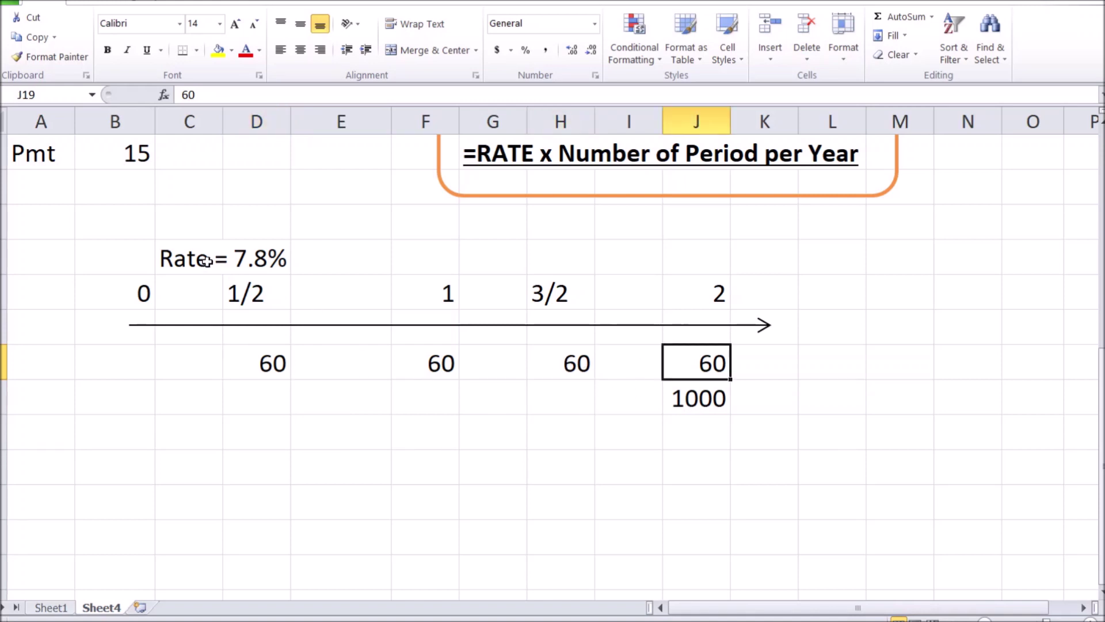
pyautogui.click(184, 257)
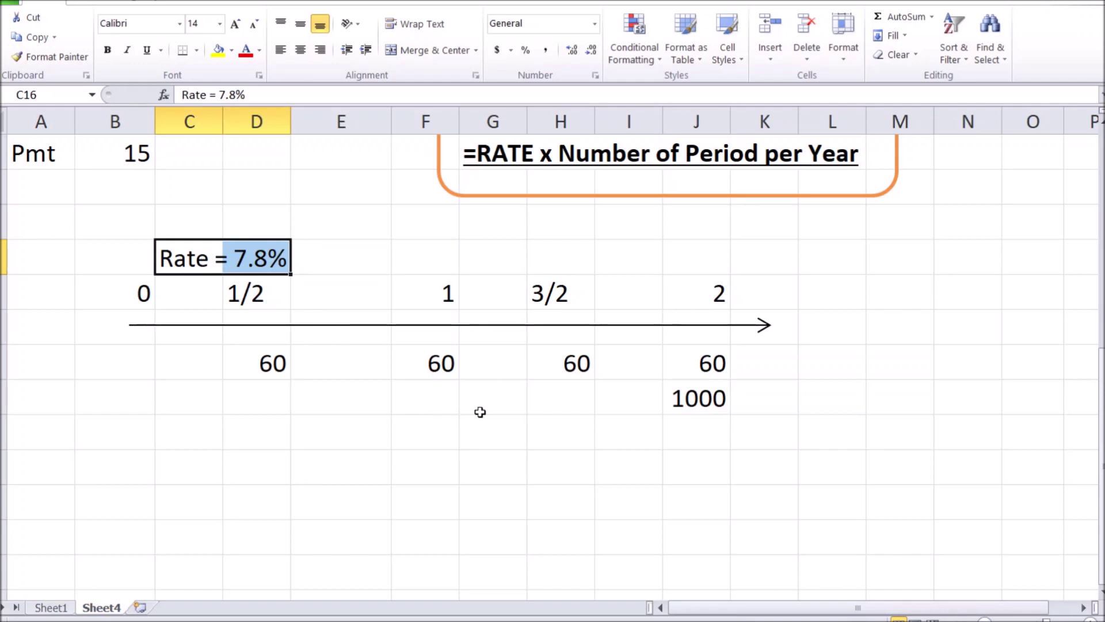
pyautogui.click(123, 364)
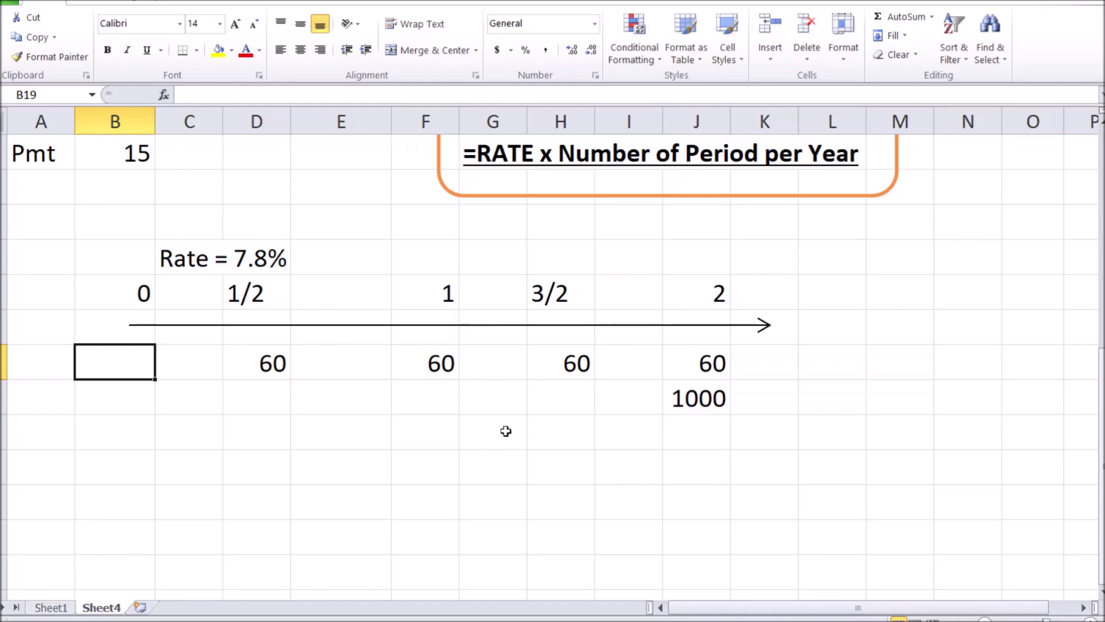
# - Enter =PV(0.078/2,4,60,1000) in B19 and widen column B for the result
pyautogui.write('=')
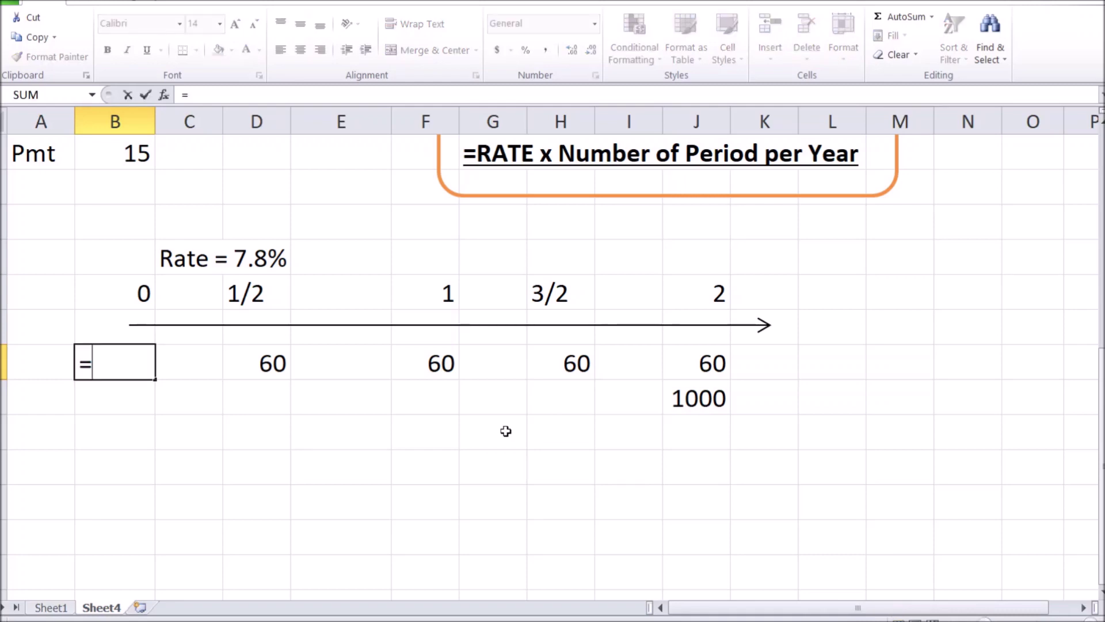
pyautogui.write('pv(')
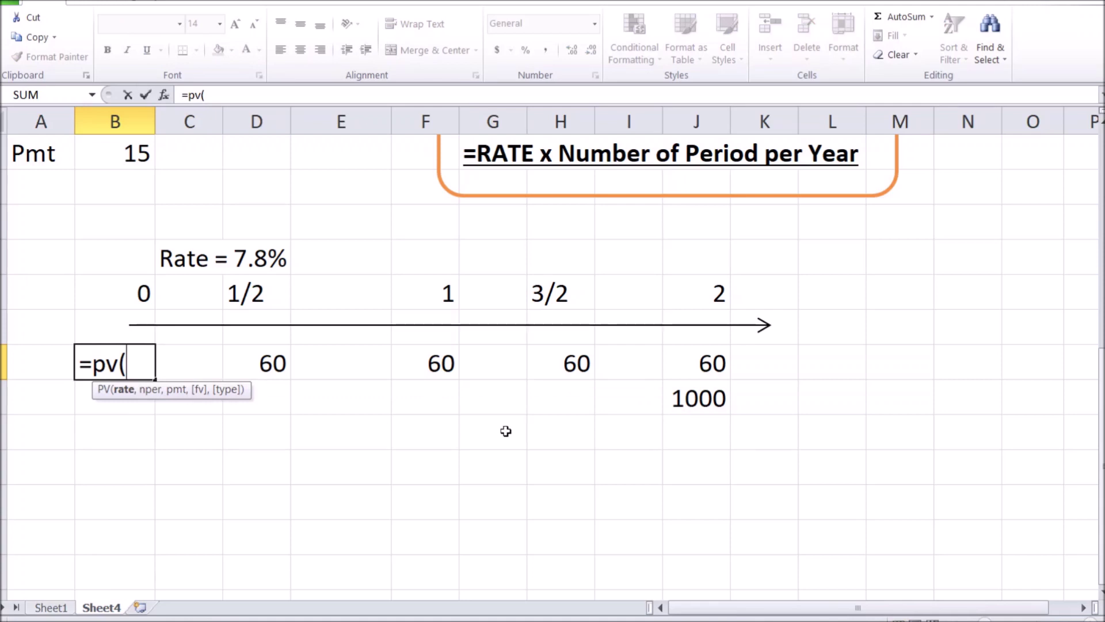
pyautogui.write('0.078')
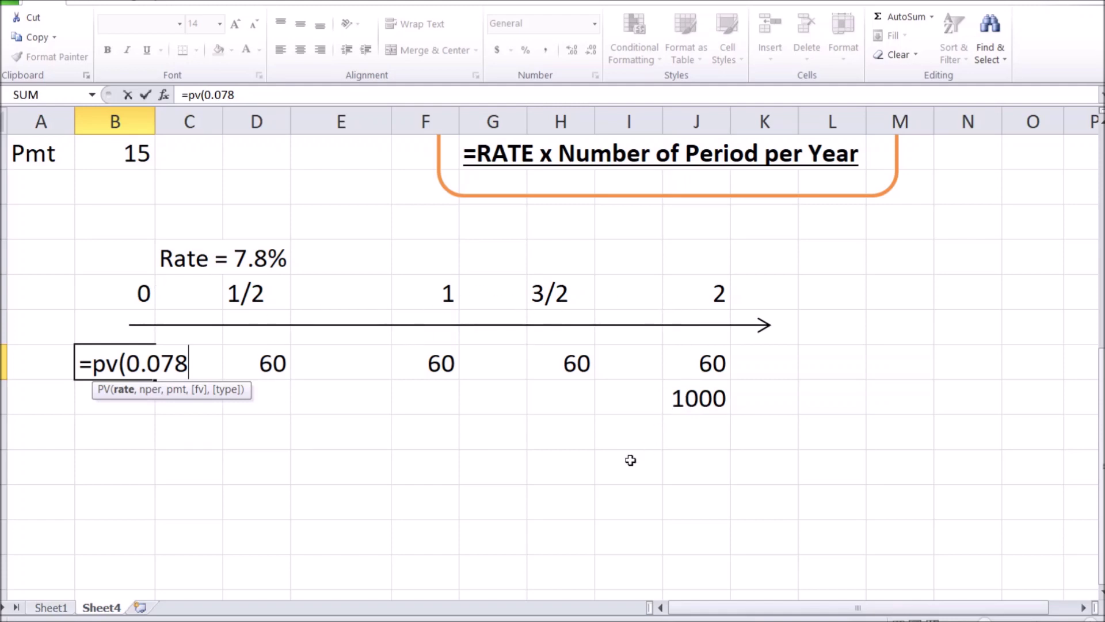
pyautogui.write('/')
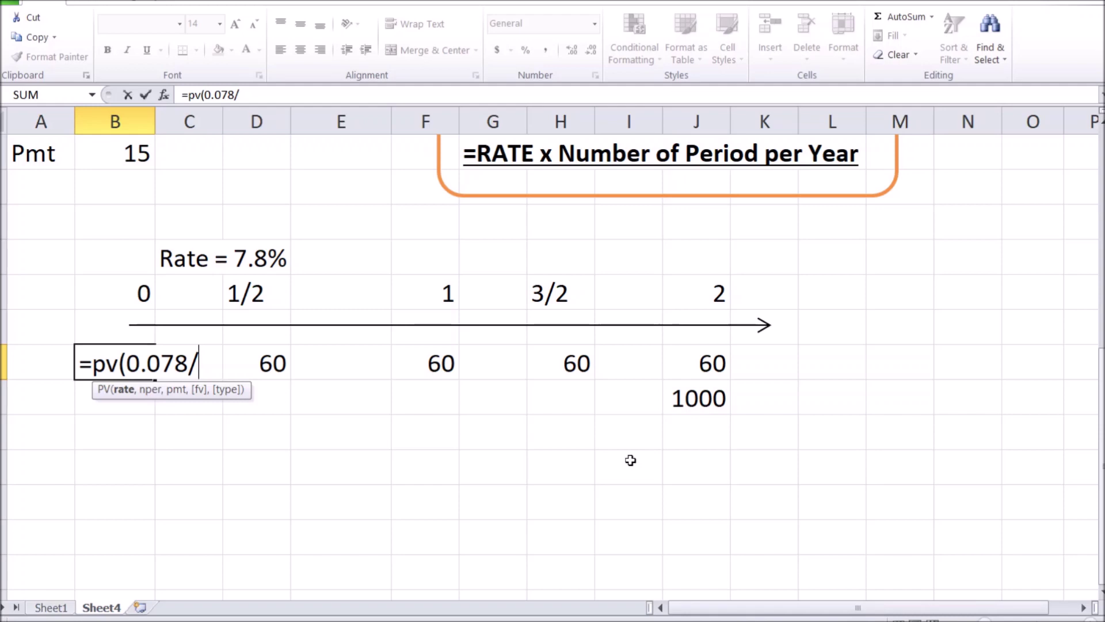
pyautogui.write('2,')
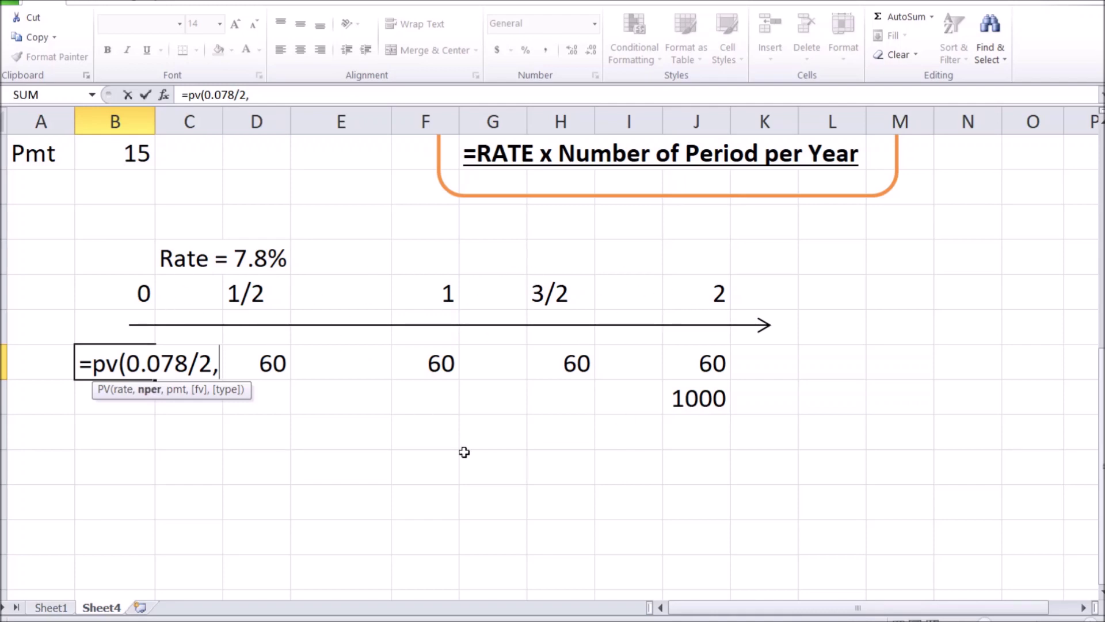
pyautogui.write('4,')
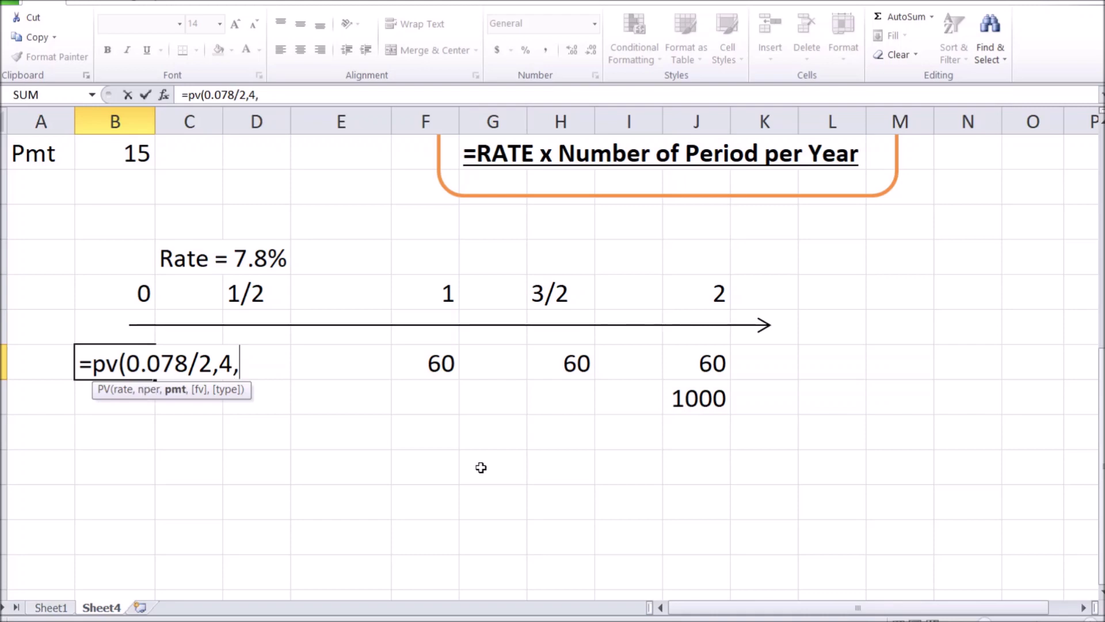
pyautogui.write('60')
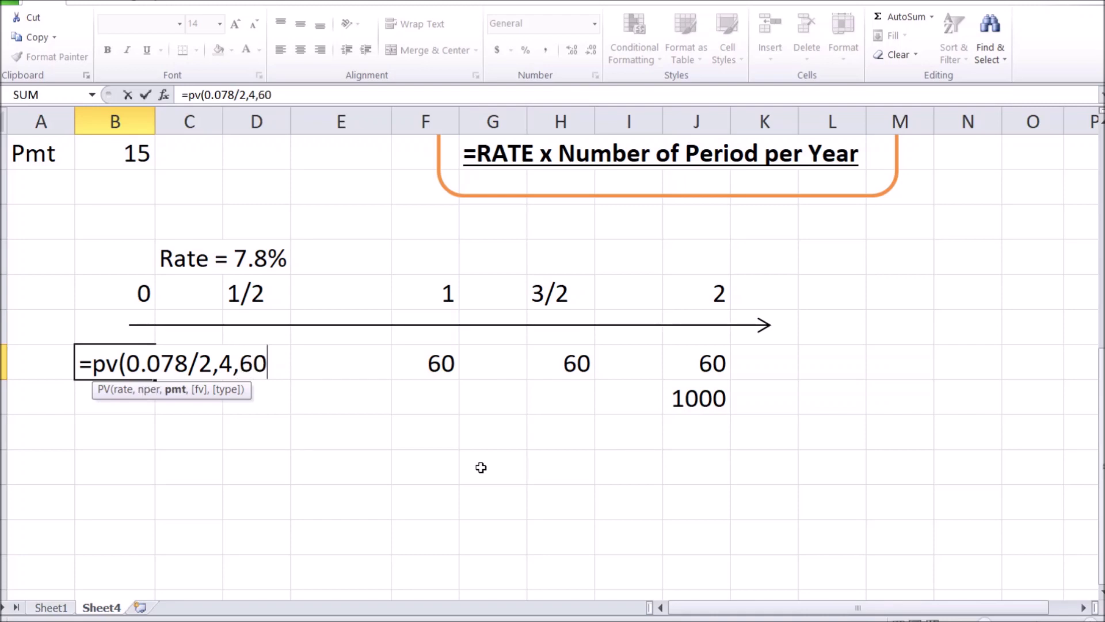
pyautogui.write(',100')
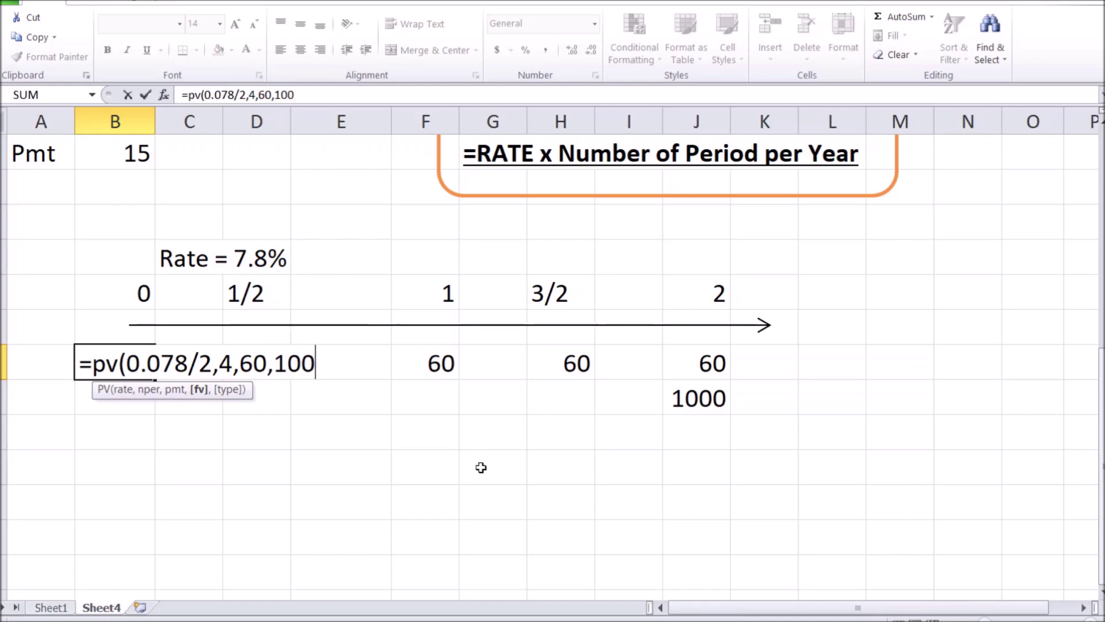
pyautogui.write('0)')
pyautogui.press('Return')
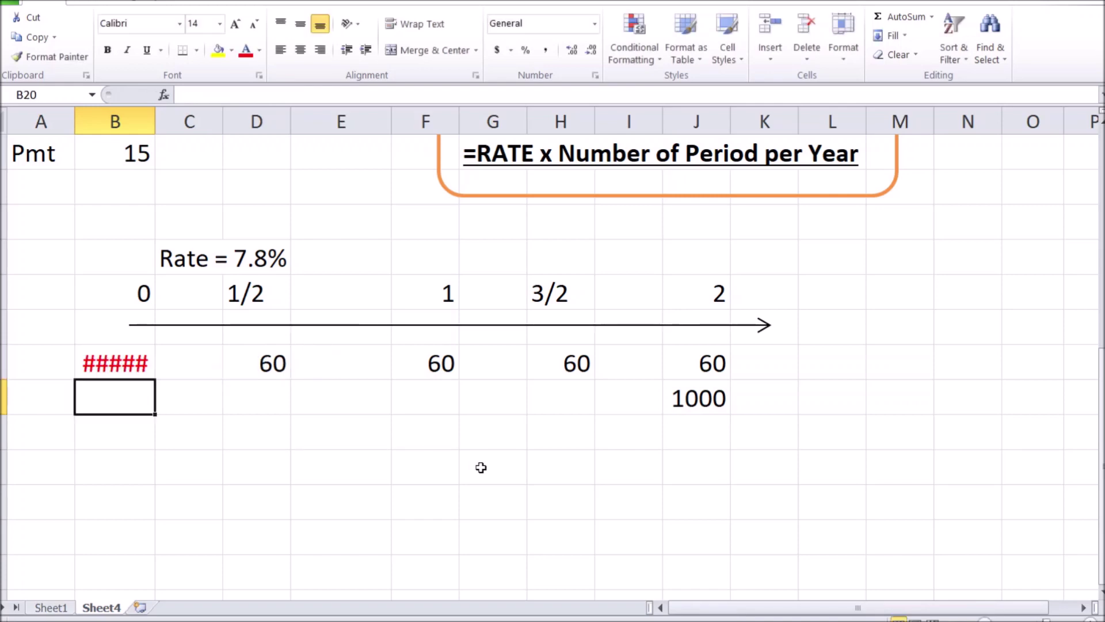
pyautogui.moveTo(155, 121); pyautogui.dragTo(209, 121)
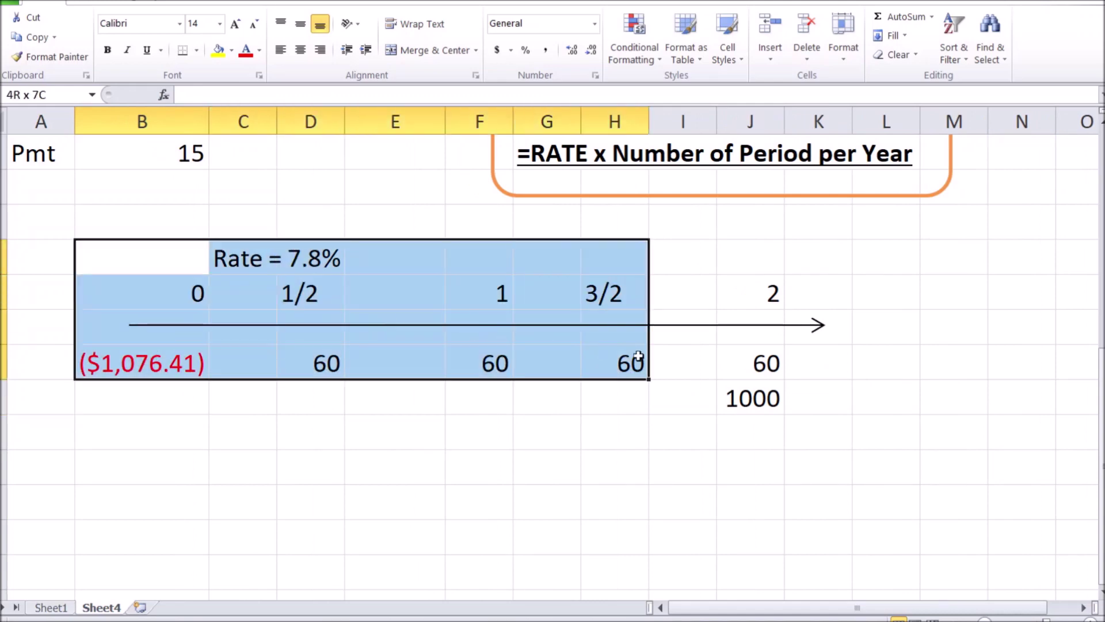
# - Widen column B so the PV formula in B19 displays as ($1,076.41)
pyautogui.moveTo(638, 355); pyautogui.dragTo(857, 390)
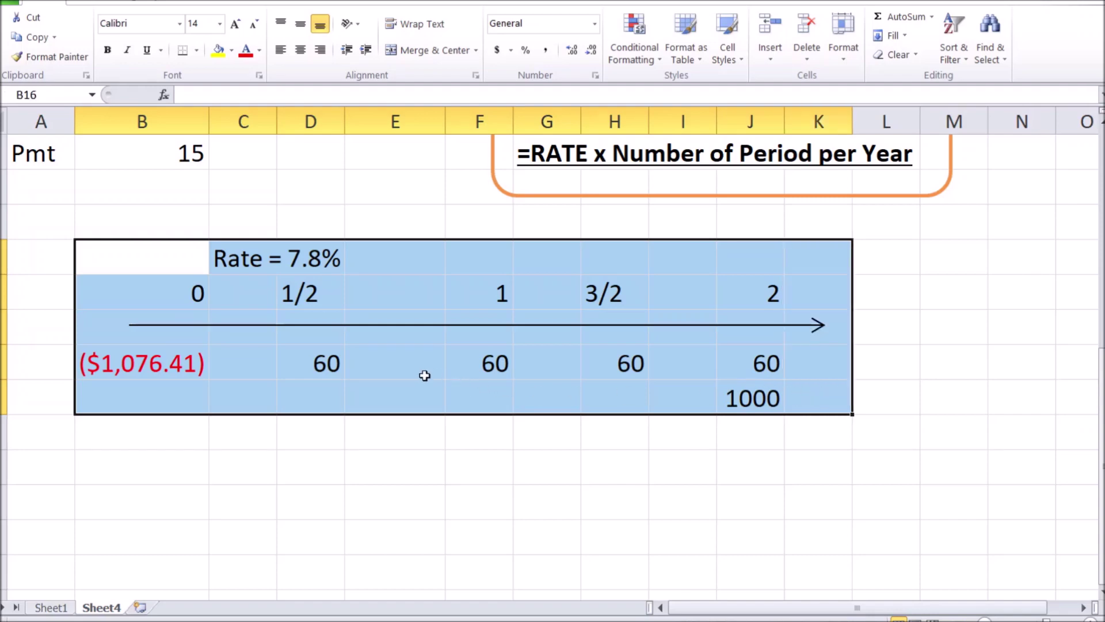
pyautogui.click(126, 371)
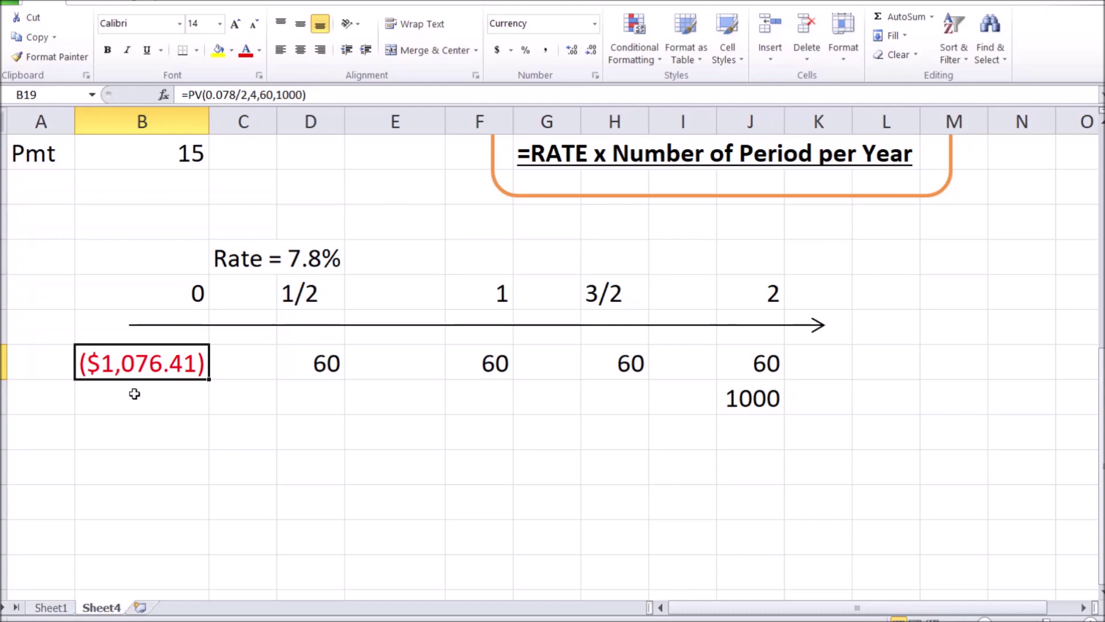
pyautogui.scroll(4, 173, 323)
pyautogui.moveTo(242, 237); pyautogui.dragTo(294, 236)
pyautogui.scroll(-4, 230, 375)
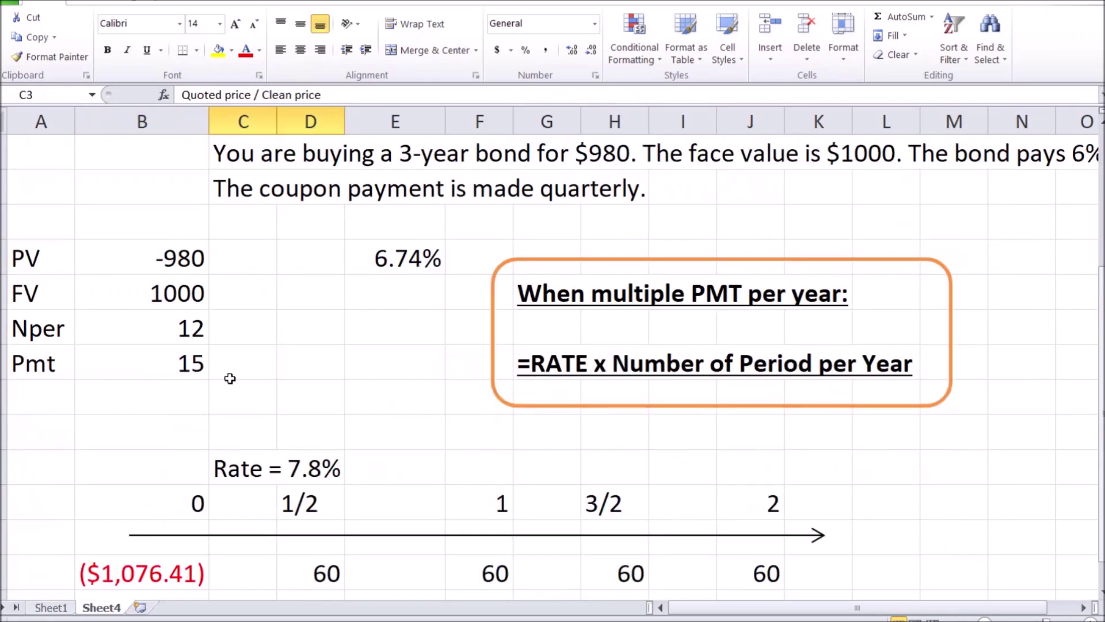
pyautogui.click(117, 356)
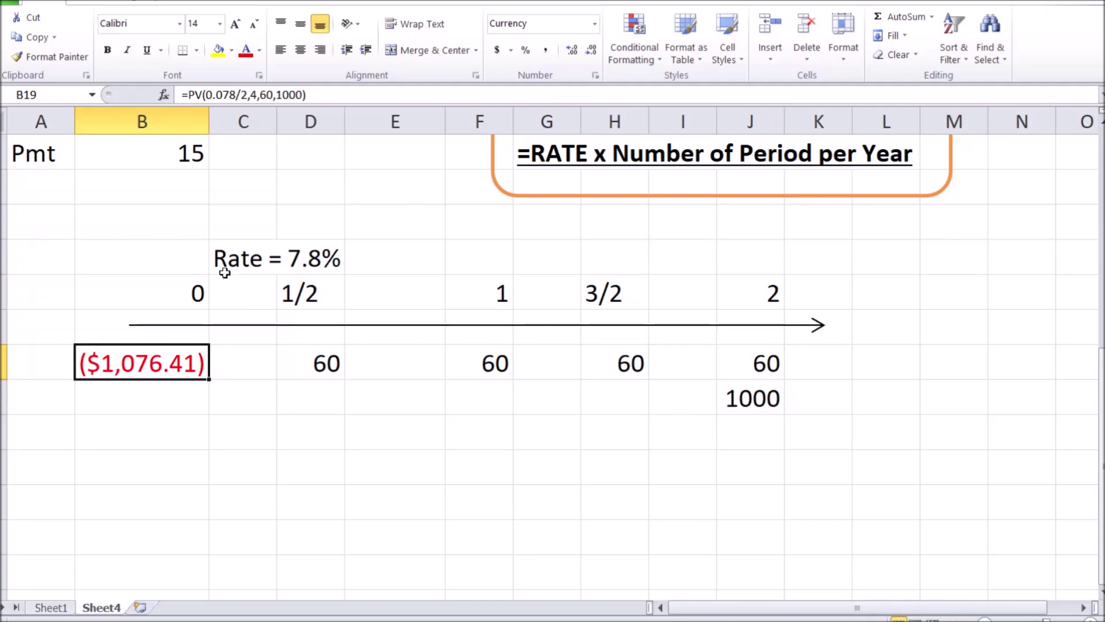
# - Highlight the half-year period and its 60 coupon, then reselect the ($1,076.41) price in B19
pyautogui.moveTo(299, 284); pyautogui.dragTo(308, 365)
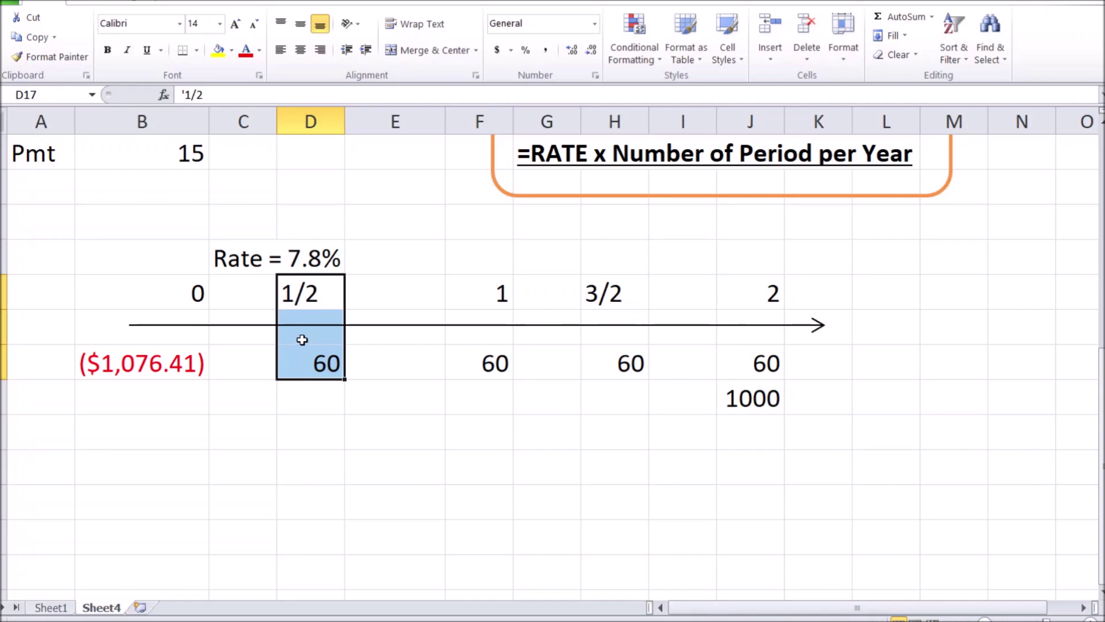
pyautogui.click(184, 362)
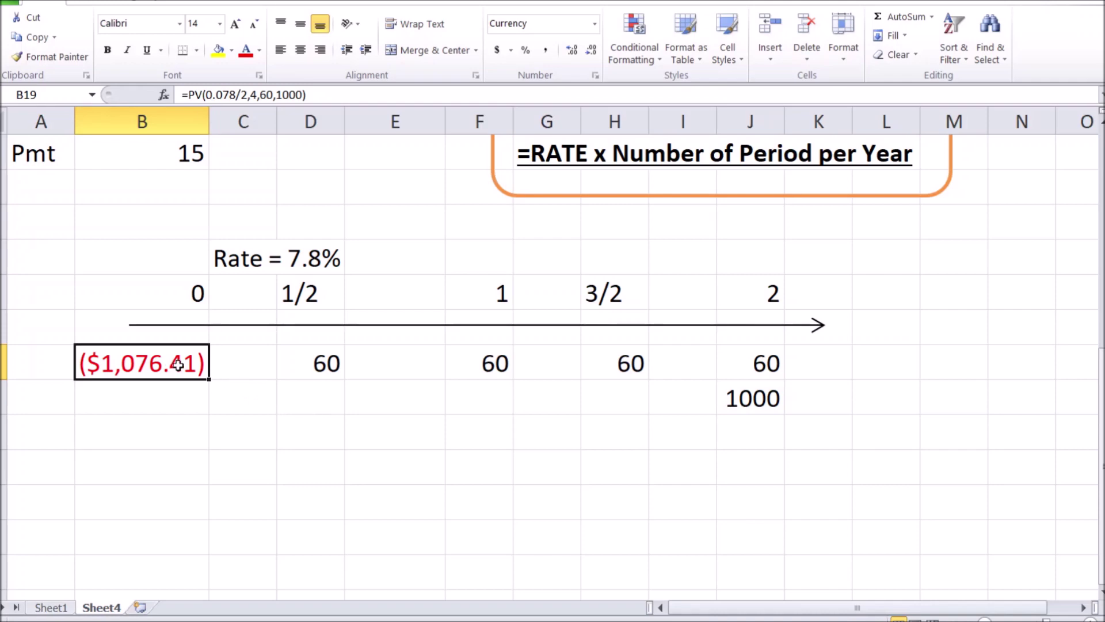
pyautogui.scroll(4, 178, 364)
pyautogui.moveTo(248, 305); pyautogui.dragTo(359, 316)
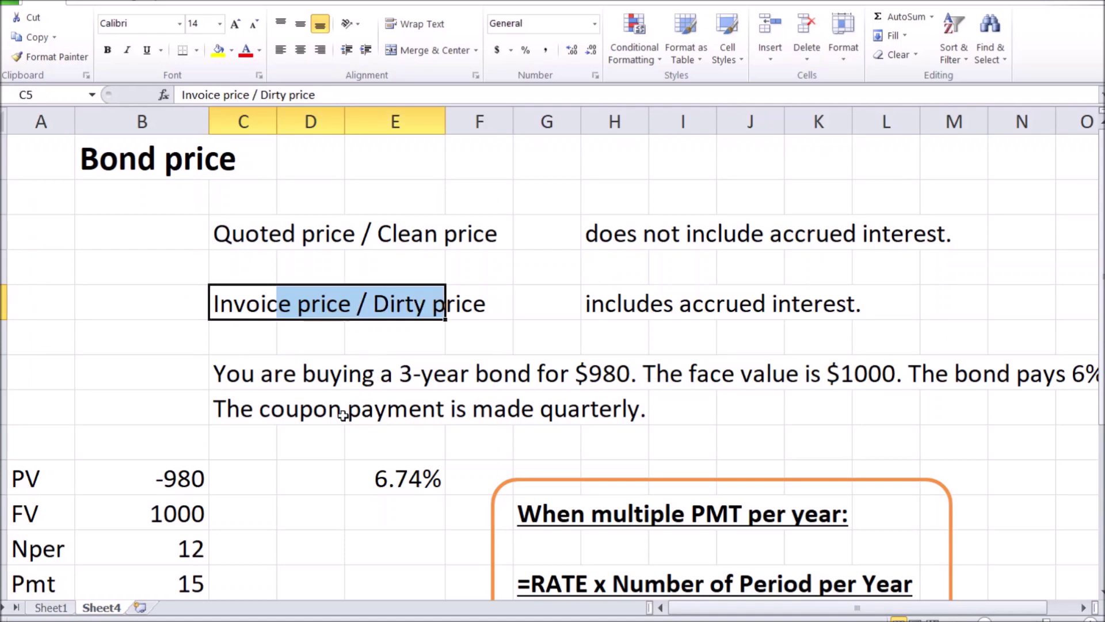
pyautogui.scroll(-1, 308, 419)
pyautogui.scroll(1, 308, 419)
pyautogui.moveTo(610, 305); pyautogui.dragTo(831, 298)
pyautogui.scroll(-4, 403, 416)
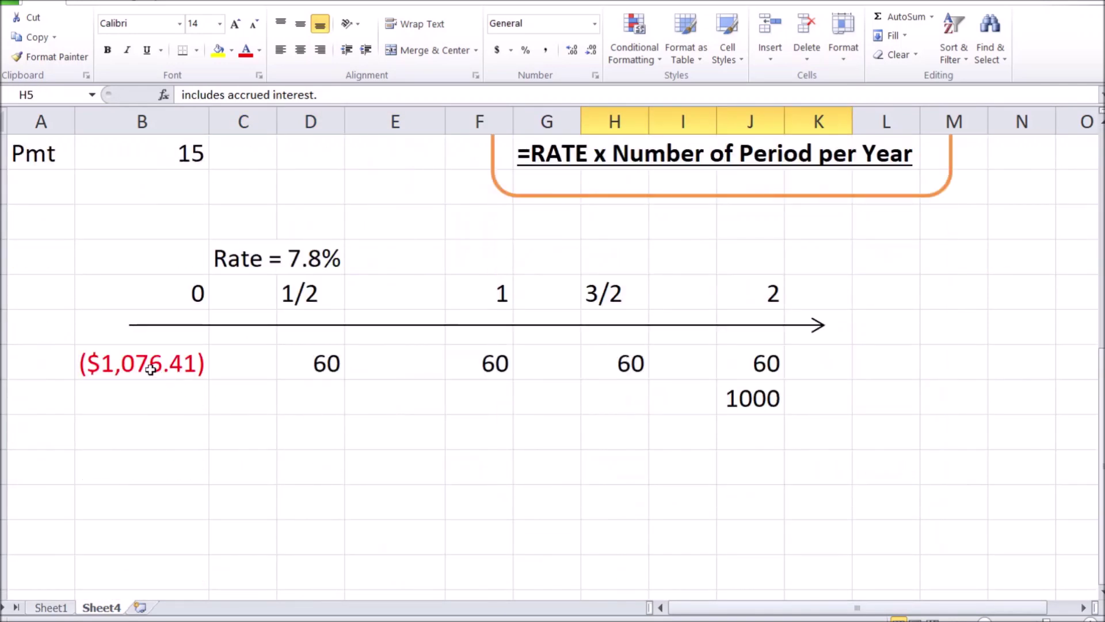
pyautogui.click(151, 370)
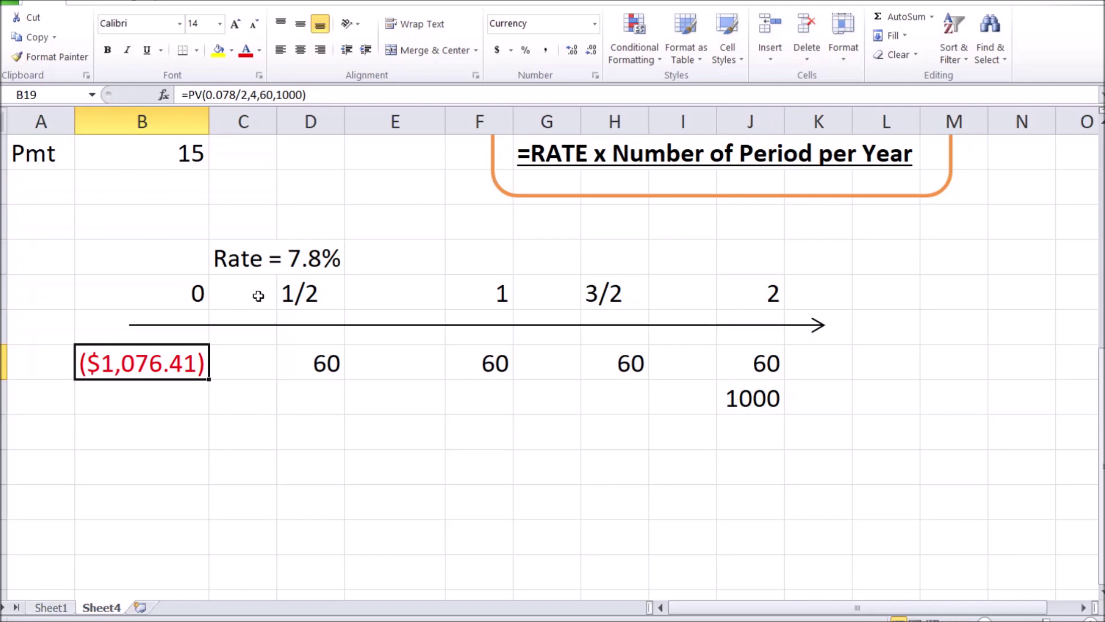
pyautogui.moveTo(291, 293); pyautogui.dragTo(313, 362)
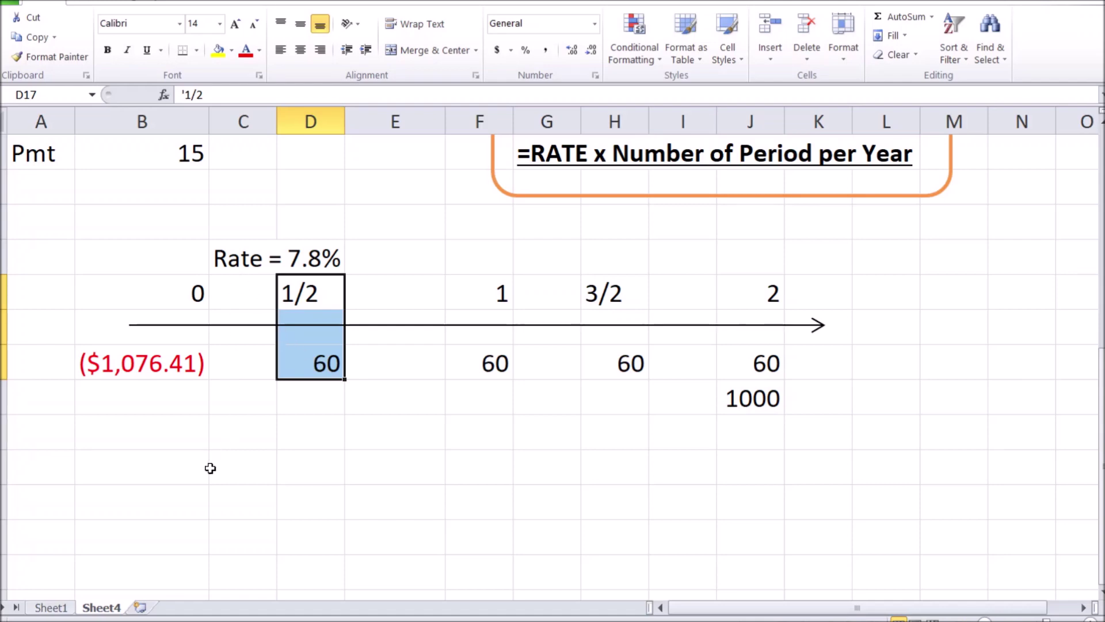
pyautogui.click(192, 465)
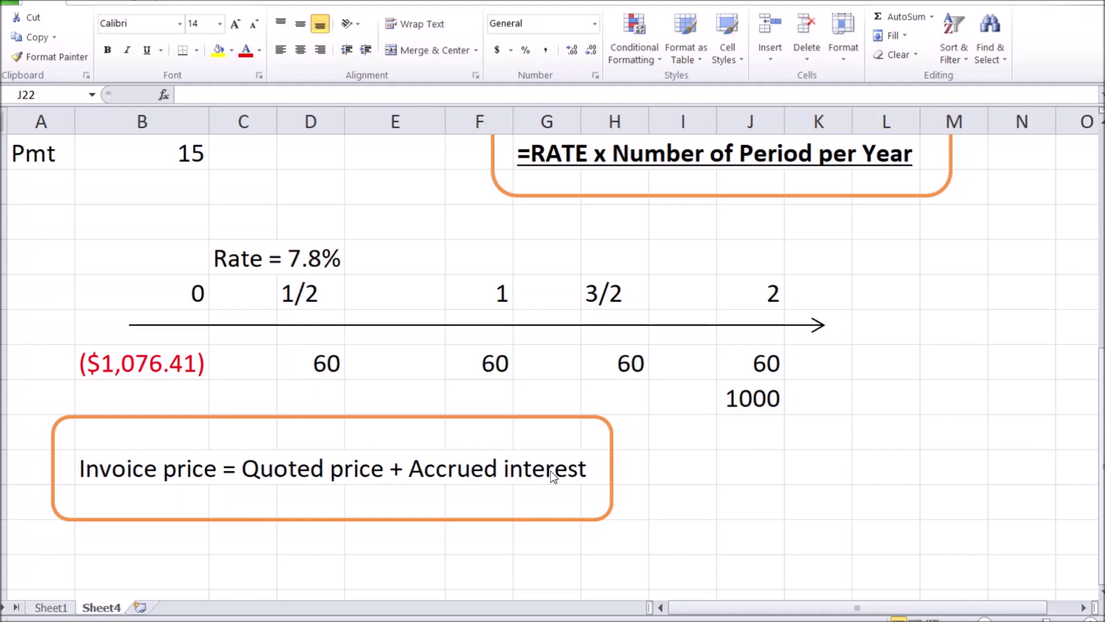
# - Select from C25 under the accrued-interest formula, and the cells under the equation through column M
pyautogui.click(238, 502)
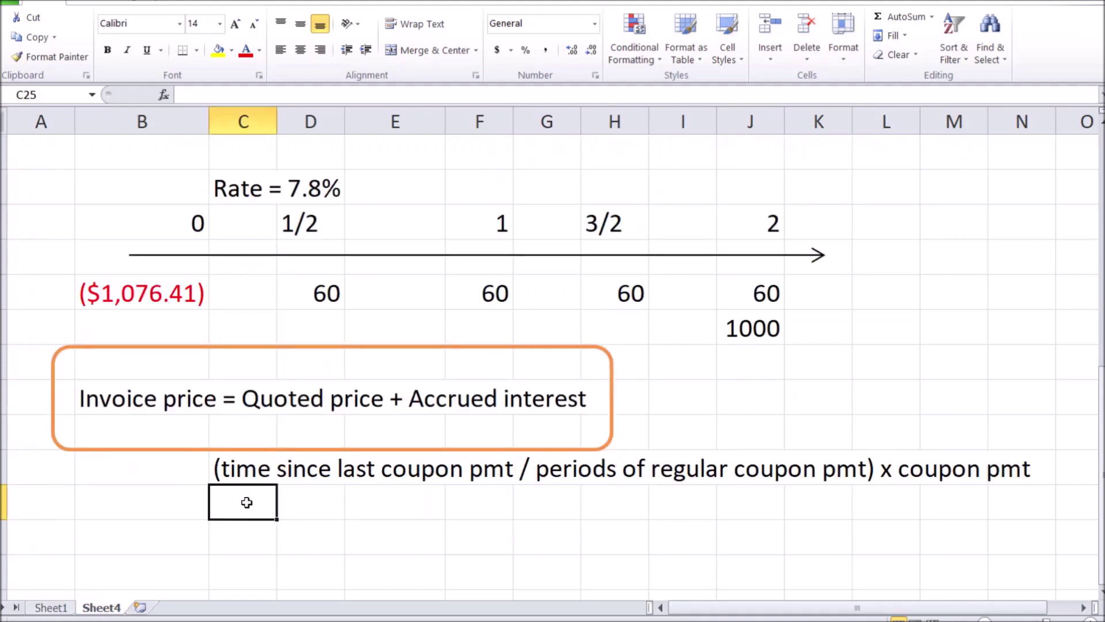
pyautogui.moveTo(239, 502); pyautogui.dragTo(1000, 494)
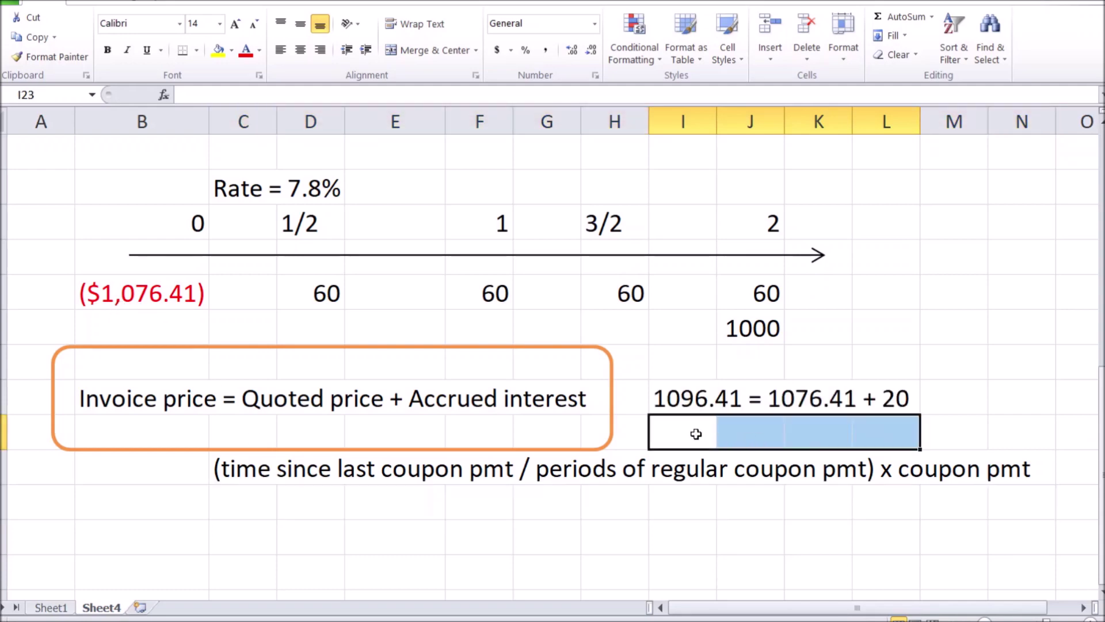
pyautogui.moveTo(696, 433); pyautogui.dragTo(967, 436)
# - Extend the selection under the invoice-price equation to column M, then scroll the sheet up and back
pyautogui.moveTo(681, 434); pyautogui.dragTo(973, 436)
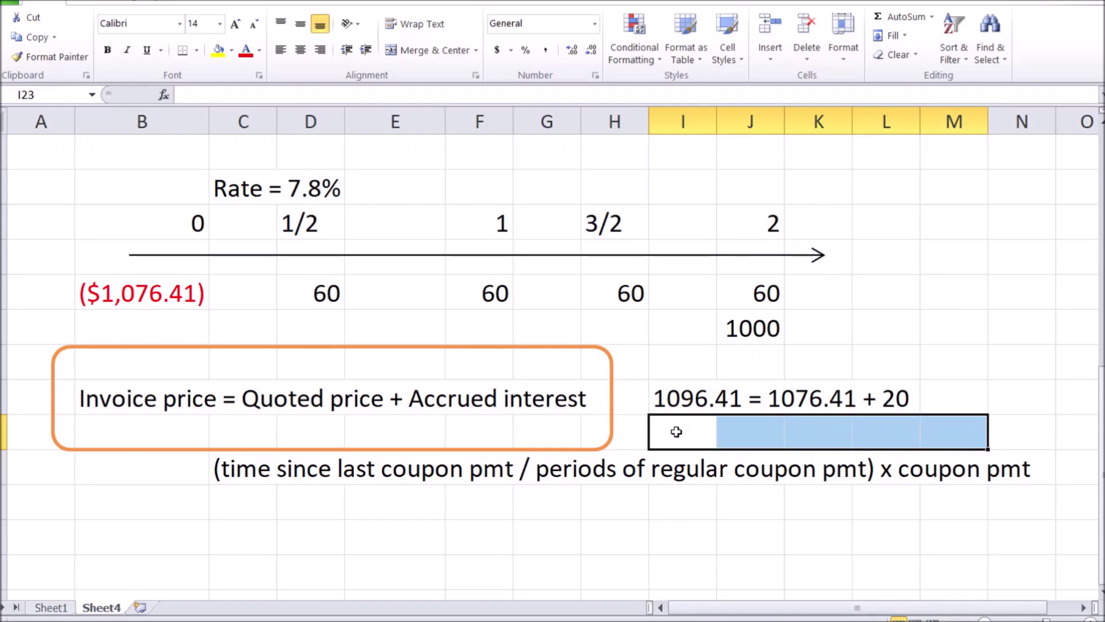
pyautogui.scroll(5, 694, 438)
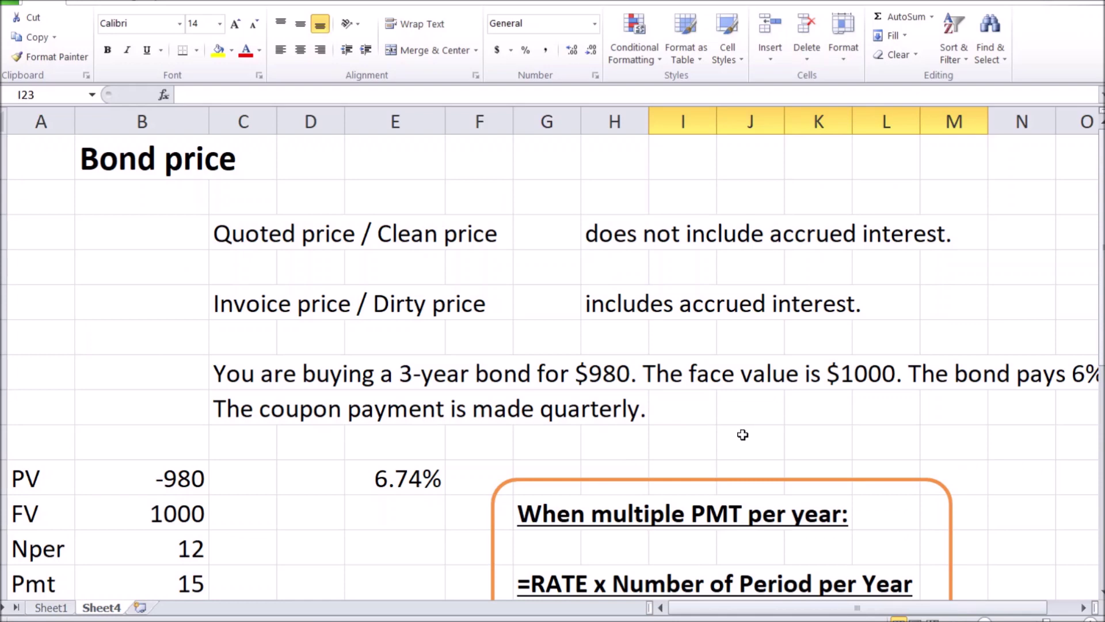
pyautogui.scroll(-2, 746, 439)
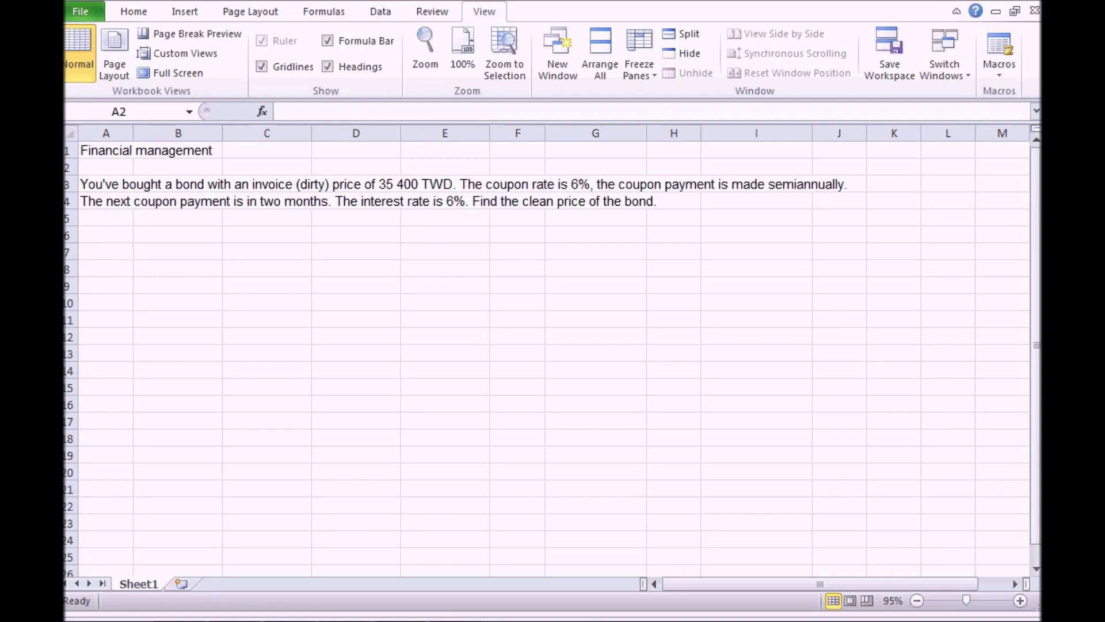
# - Bring the Paint coupon timeline drawing in front of the clean-price problem sheet
pyautogui.hotkey('alt', 'Tab')
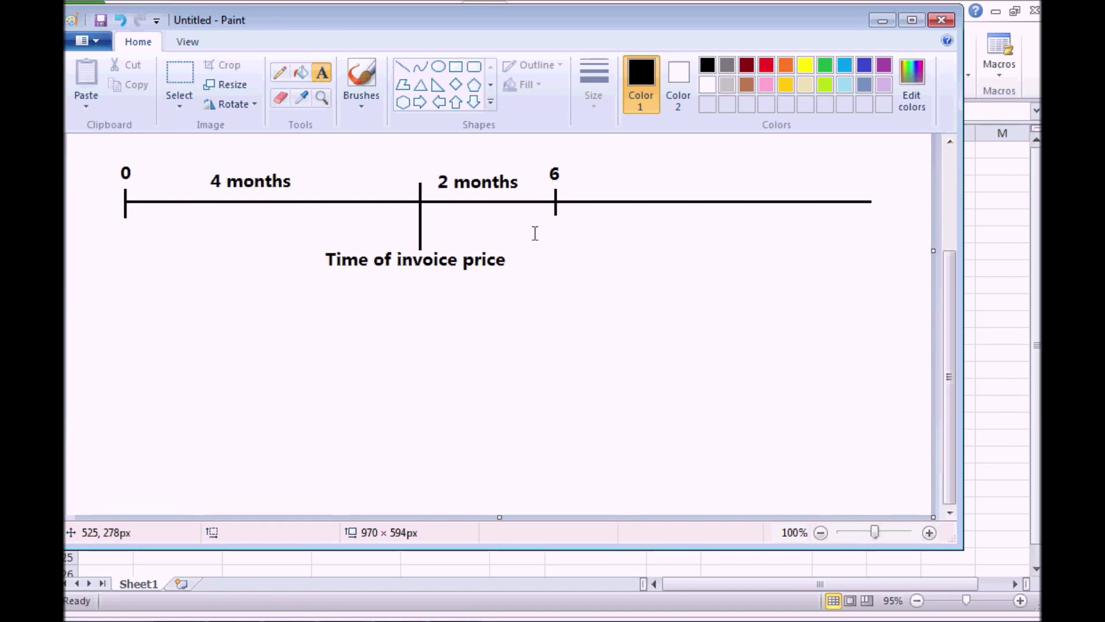
# - Write 'IP = CP + (0.06/2)*(2/3)*FV' on one line below the timeline
pyautogui.click(128, 311)
pyautogui.write('IP')
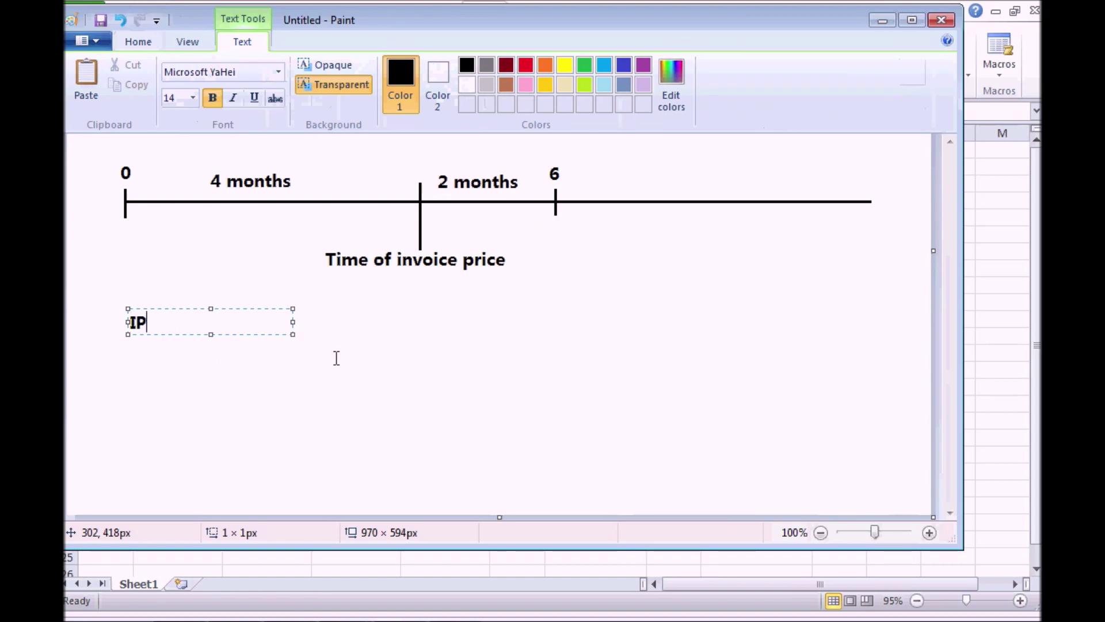
pyautogui.write(' = CP')
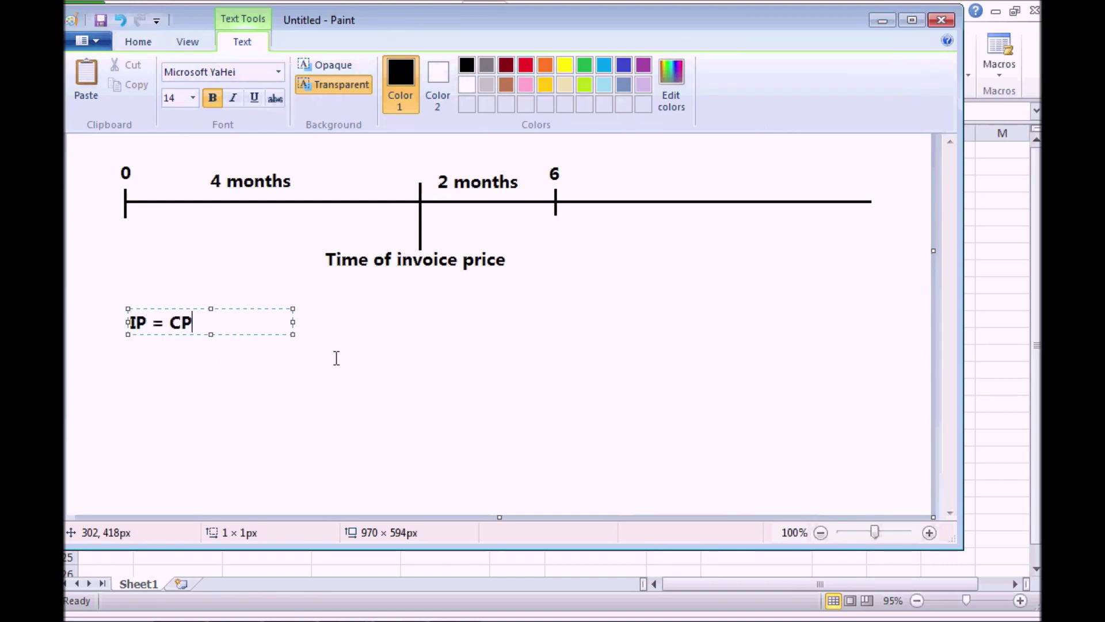
pyautogui.write(' +')
pyautogui.write('0.06')
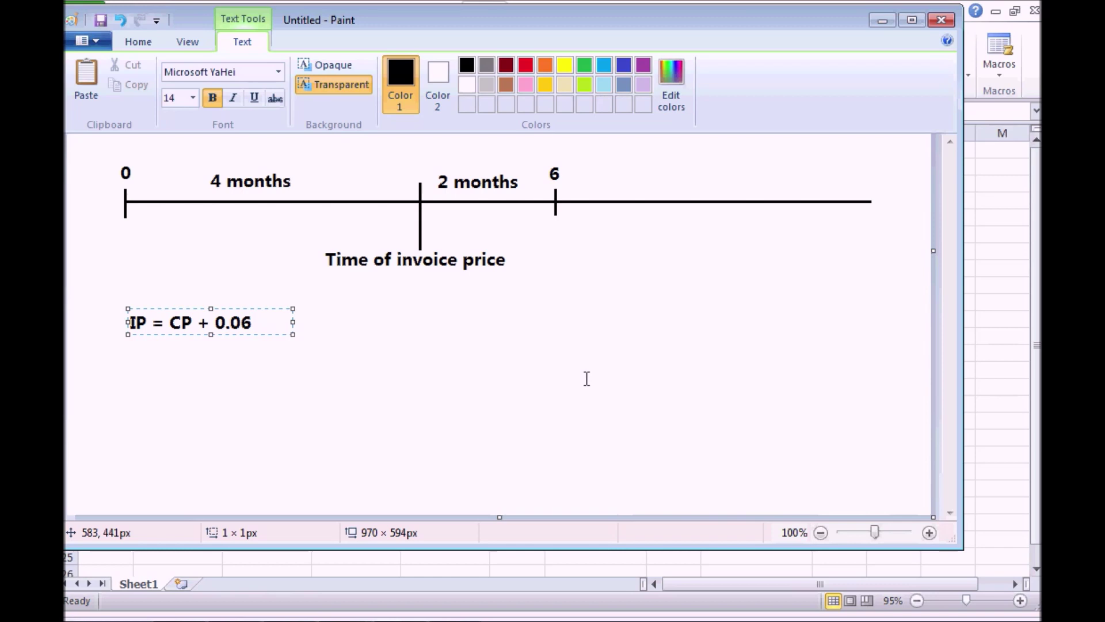
pyautogui.write('/2')
pyautogui.press('Left')
pyautogui.press('Left')
pyautogui.press('Left')
pyautogui.press('Left')
pyautogui.press('Left')
pyautogui.press('Left')
pyautogui.write('(')
pyautogui.press('End')
pyautogui.write(')')
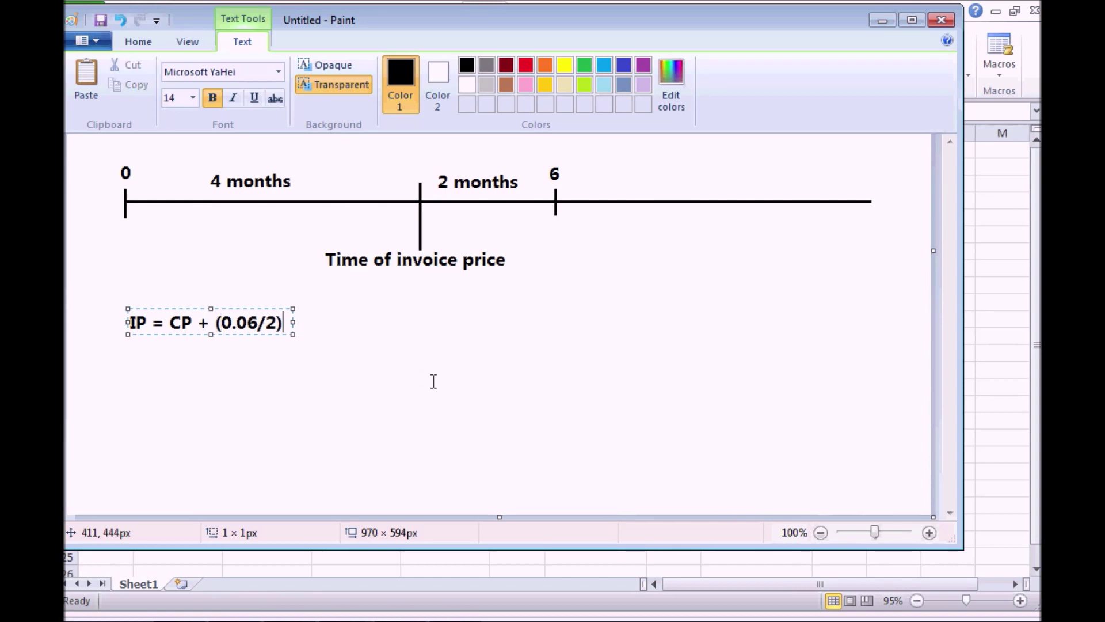
pyautogui.write(' *(2/3')
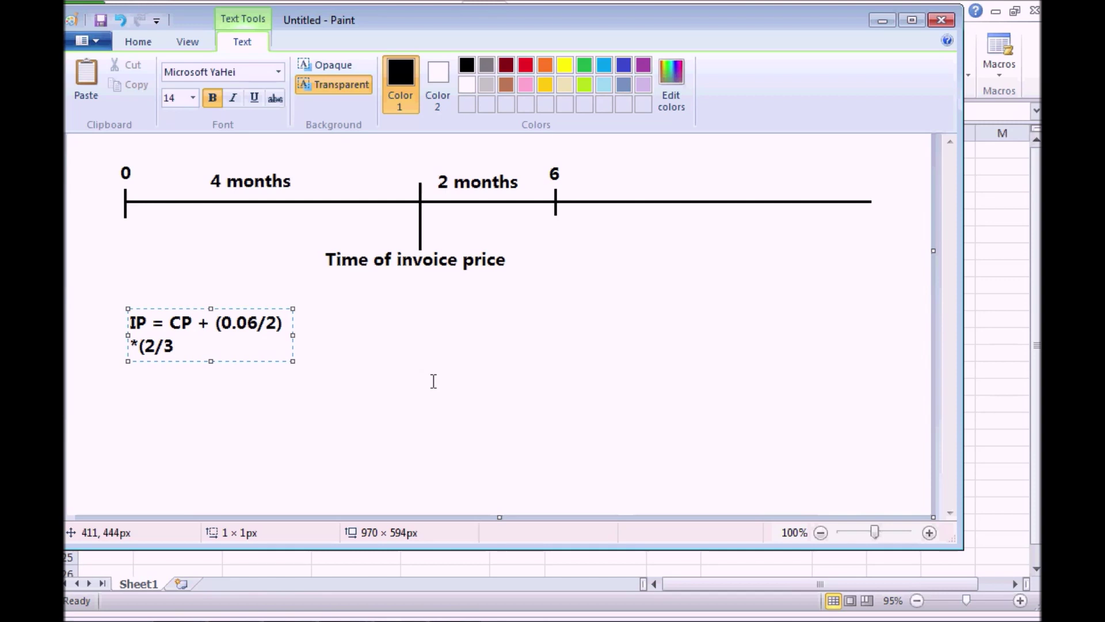
pyautogui.moveTo(293, 335); pyautogui.dragTo(513, 335)
pyautogui.write(')')
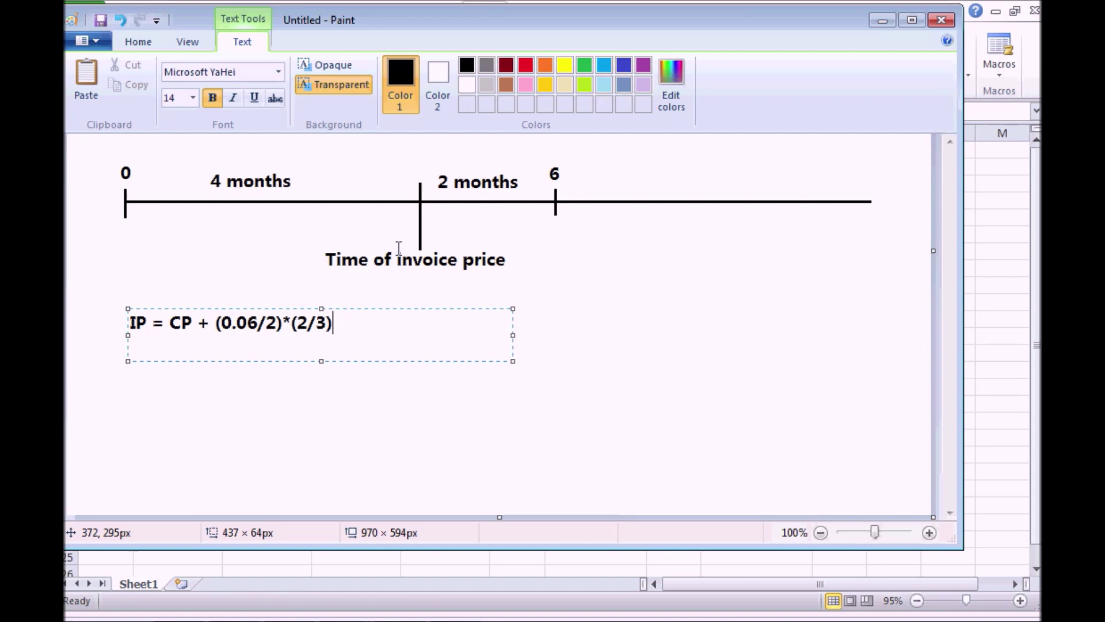
pyautogui.write('*')
pyautogui.write('FV')
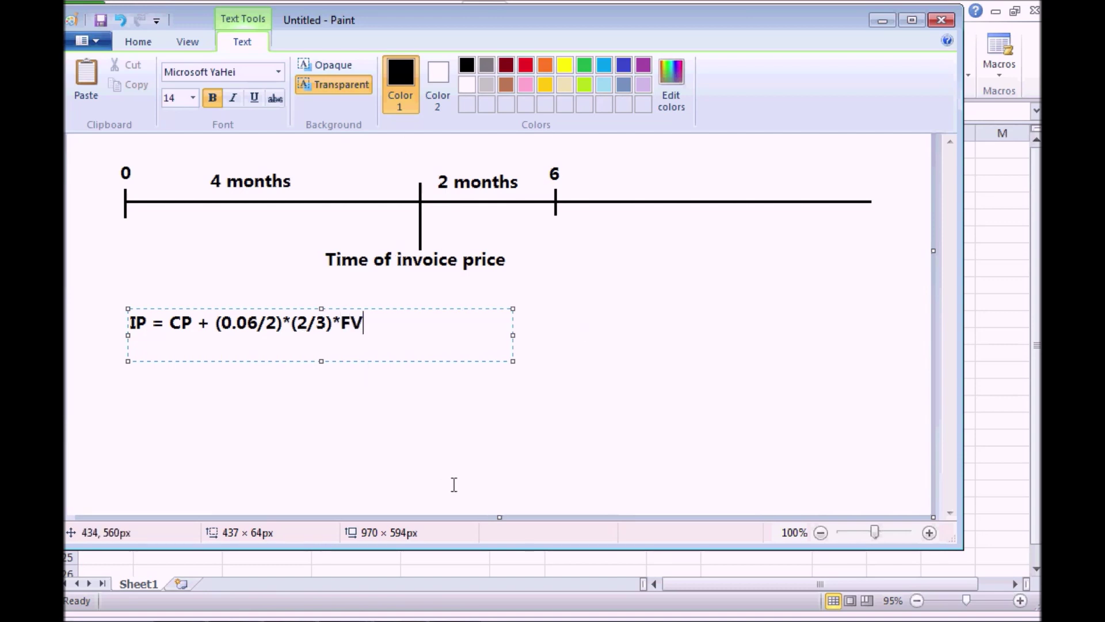
# - Replace IP with the 35400 invoice price and FV with 'CP =' in the equation
pyautogui.doubleClick(140, 327)
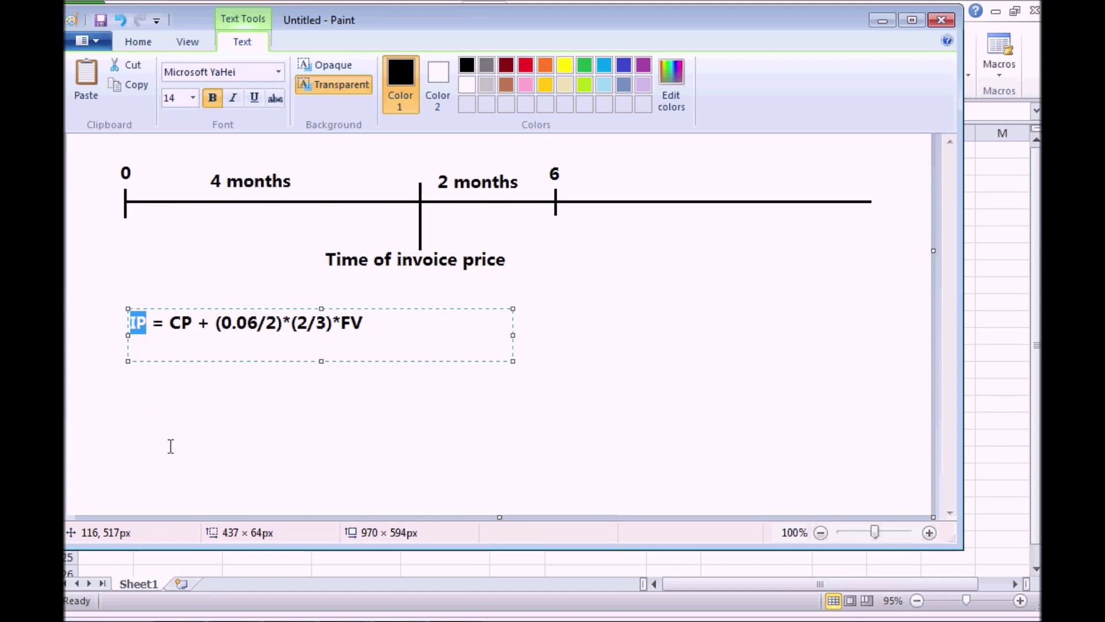
pyautogui.hotkey('alt', 'Tab')
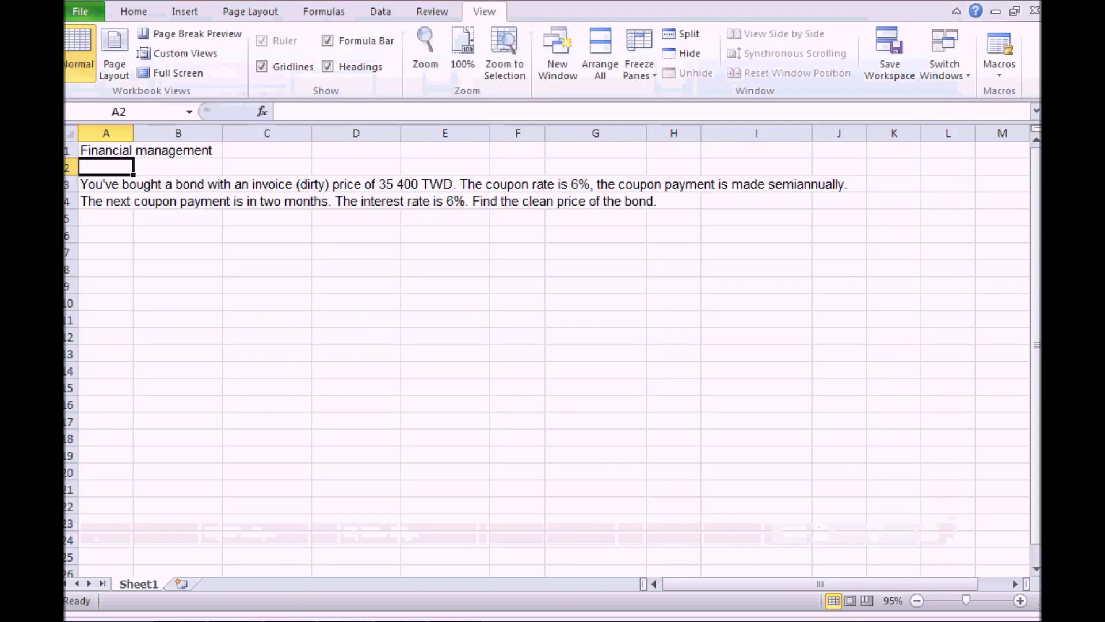
pyautogui.hotkey('alt', 'Tab')
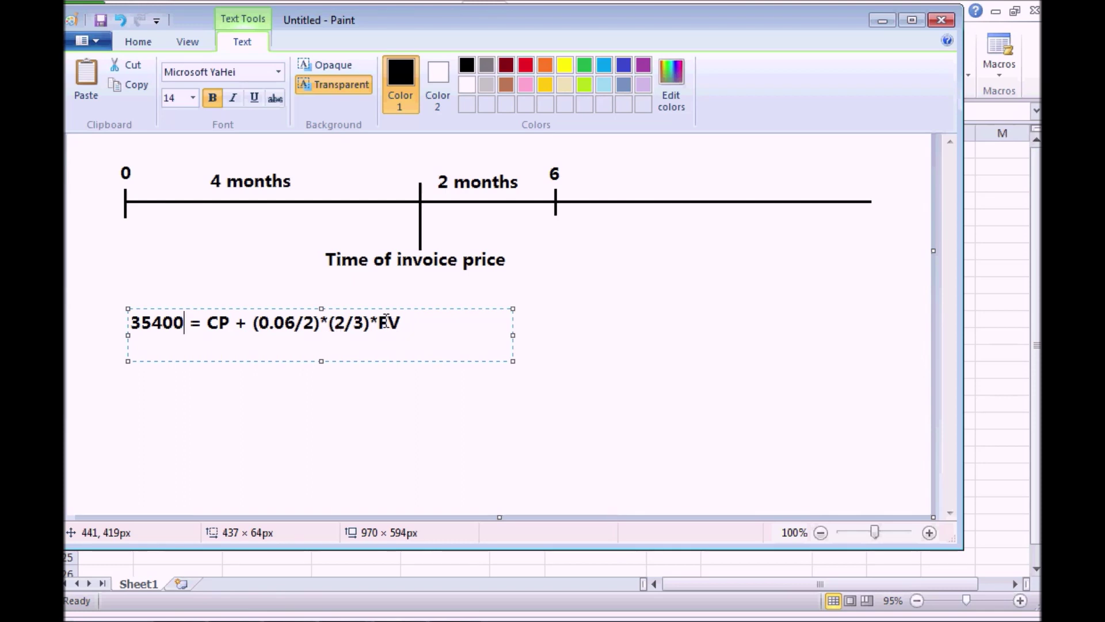
pyautogui.moveTo(380, 322); pyautogui.dragTo(430, 330)
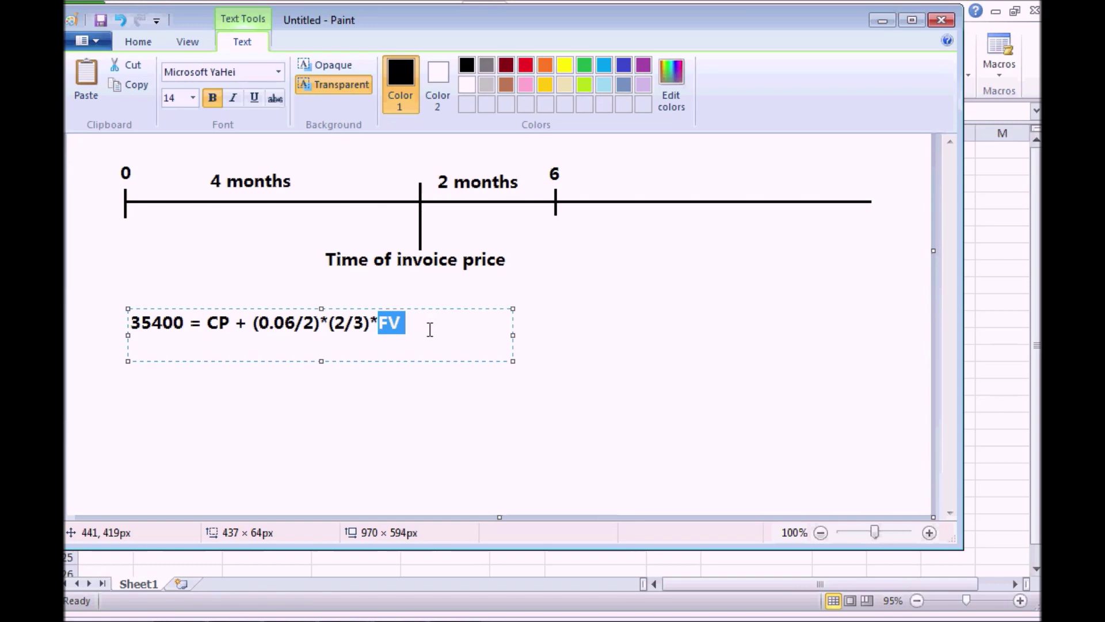
pyautogui.write('CP')
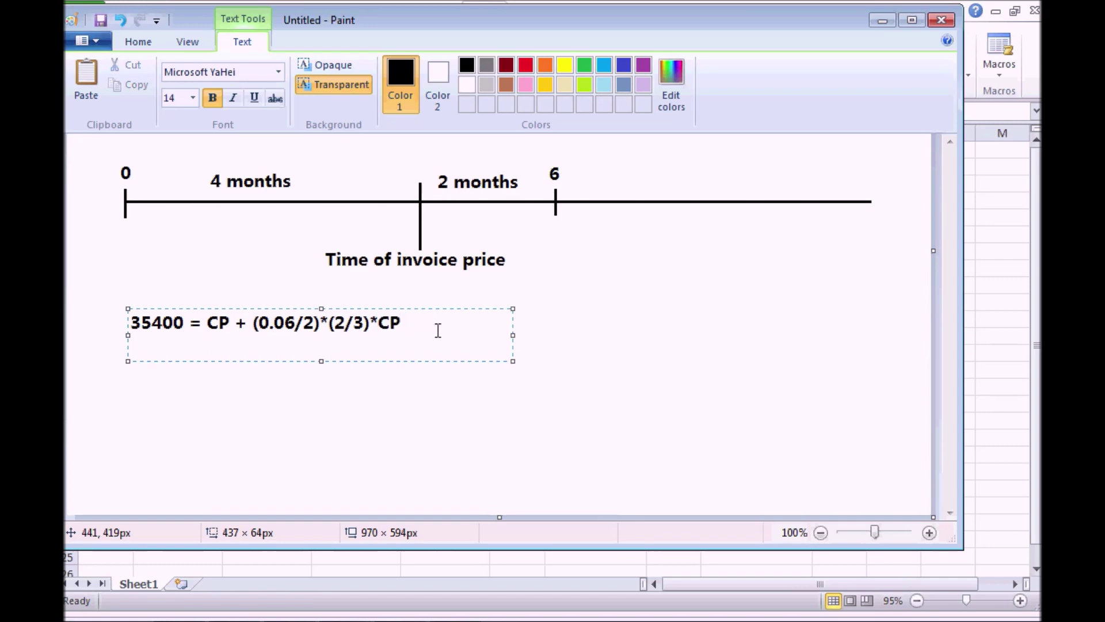
pyautogui.write(' =')
pyautogui.press('super')
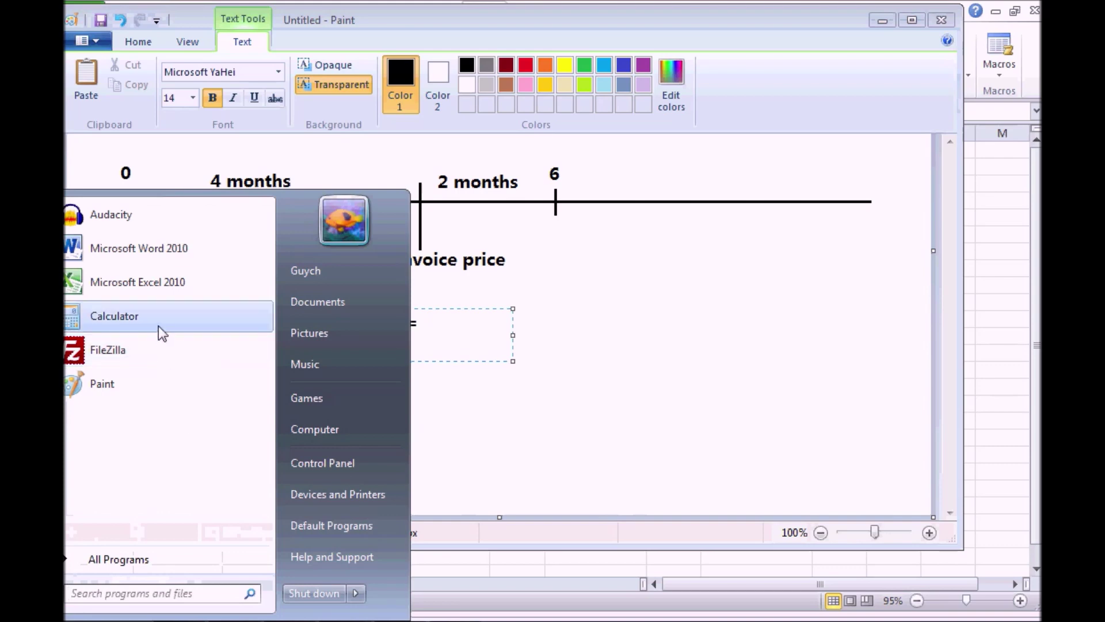
# - Simplify to 1.02 CP and add the line 'CP = 35400/1.02 = 34705.88' using Calculator
pyautogui.press('Escape')
pyautogui.write('1.02 ')
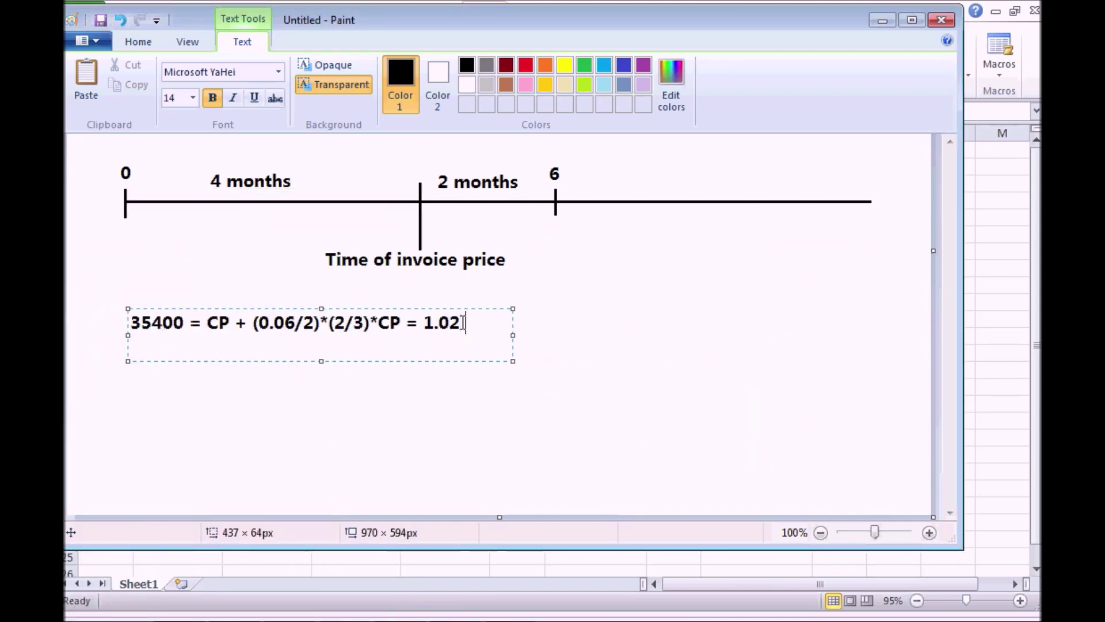
pyautogui.write('CP')
pyautogui.press('Return')
pyautogui.write('CP = ')
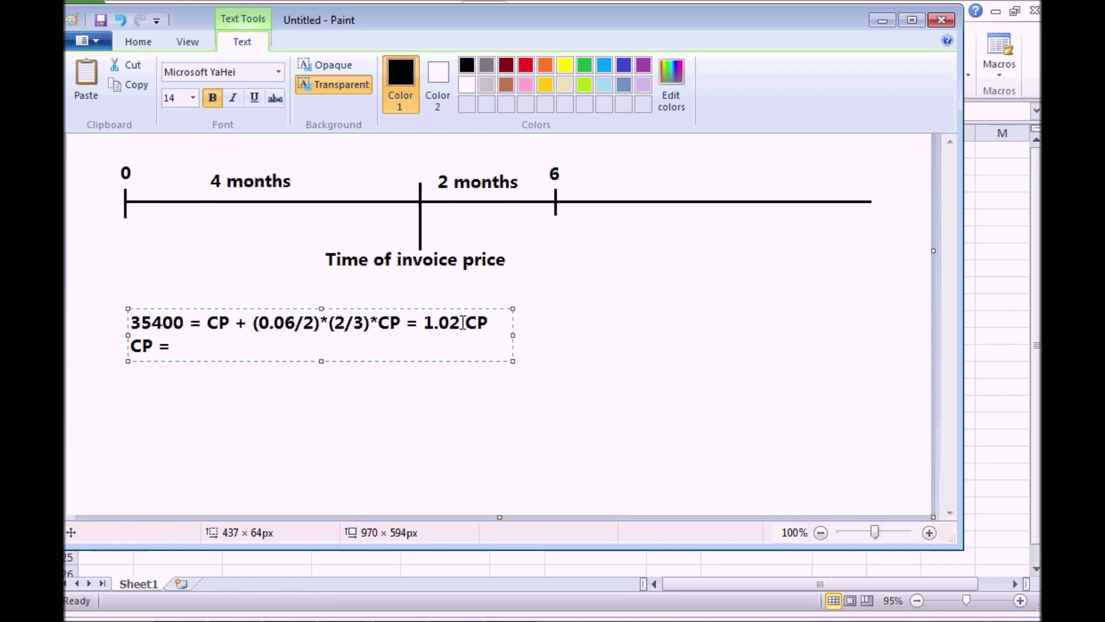
pyautogui.write('35400/')
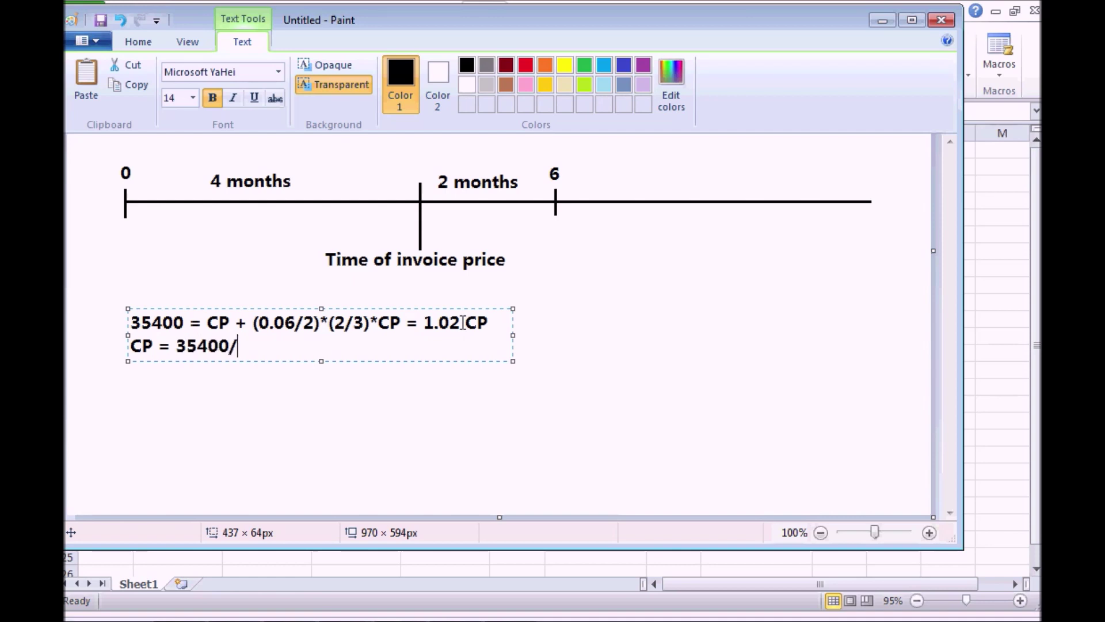
pyautogui.write('1.02 =')
pyautogui.hotkey('alt', 'Tab')
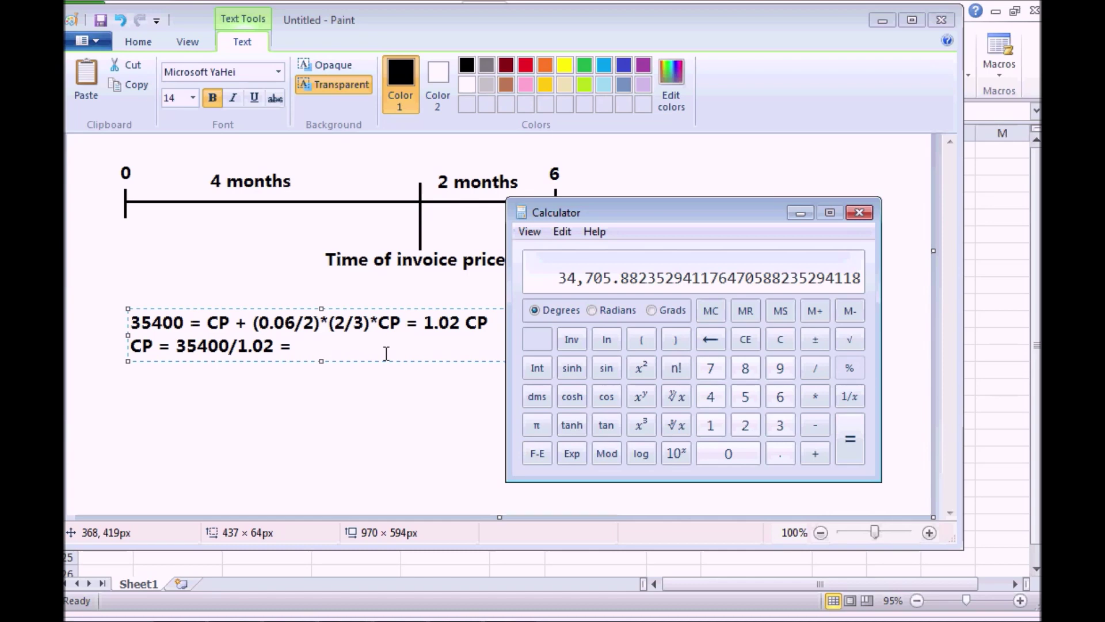
pyautogui.hotkey('alt', 'Tab')
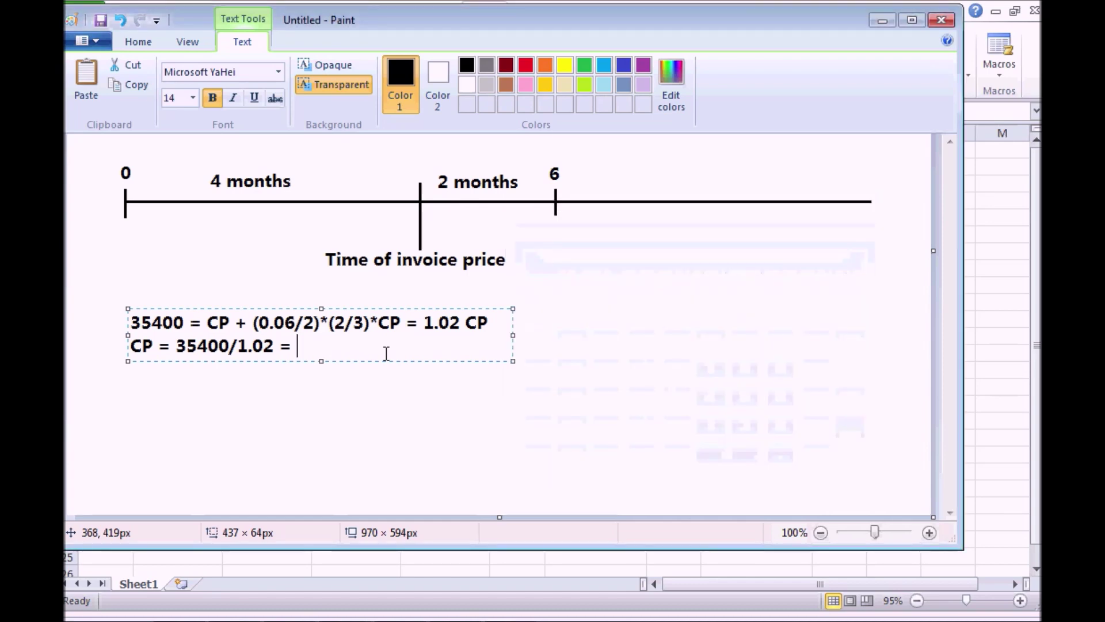
pyautogui.write('34705.88')
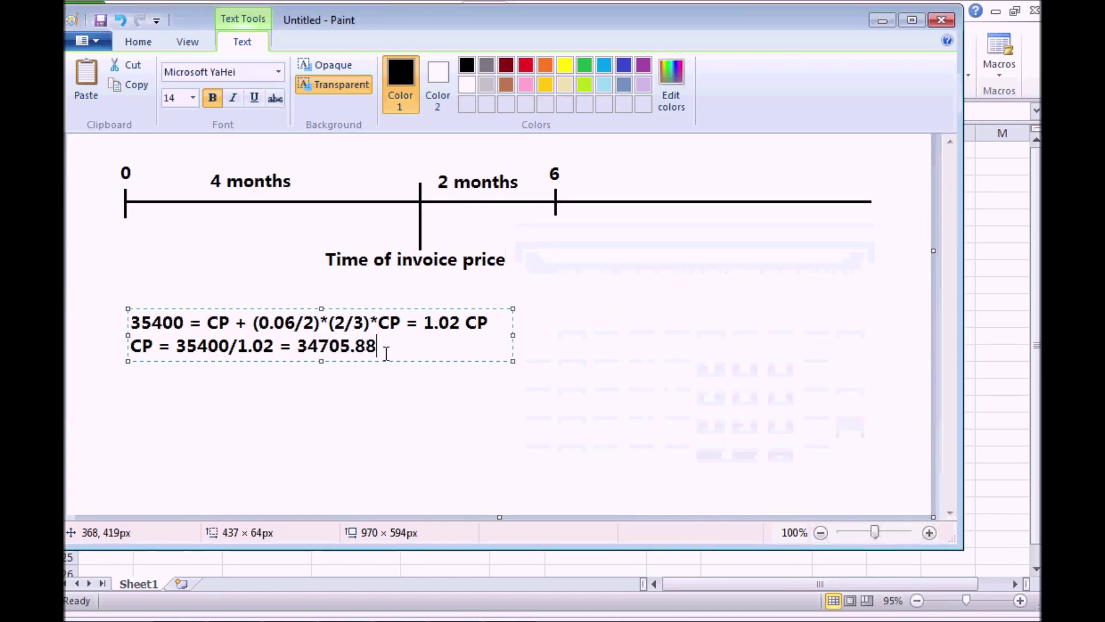